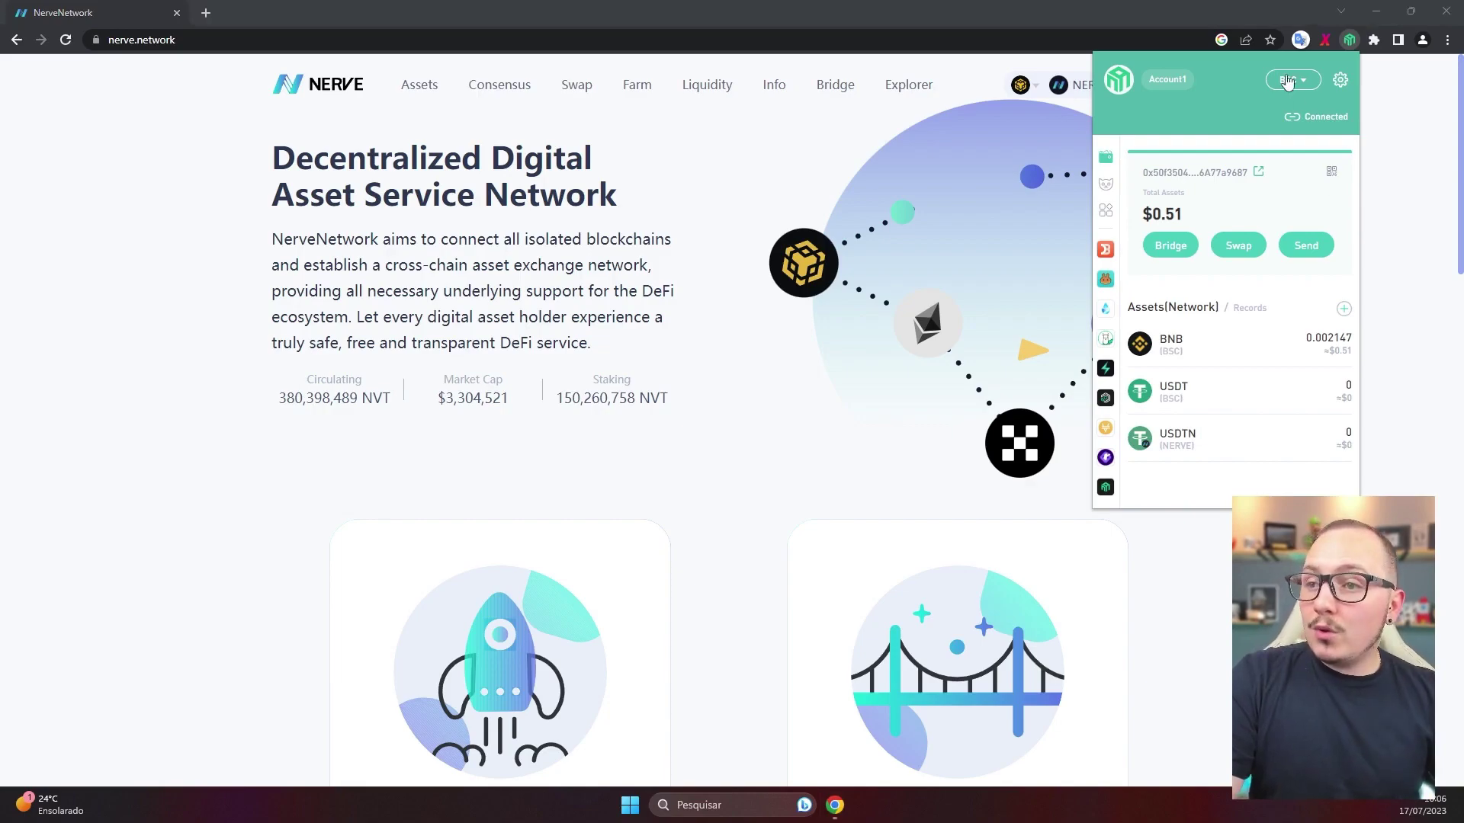
Switch Nabox Wallet from BSC to NULS, then open the Nerve bridge in a new tab
left_click(1292, 79)
left_click(1212, 218)
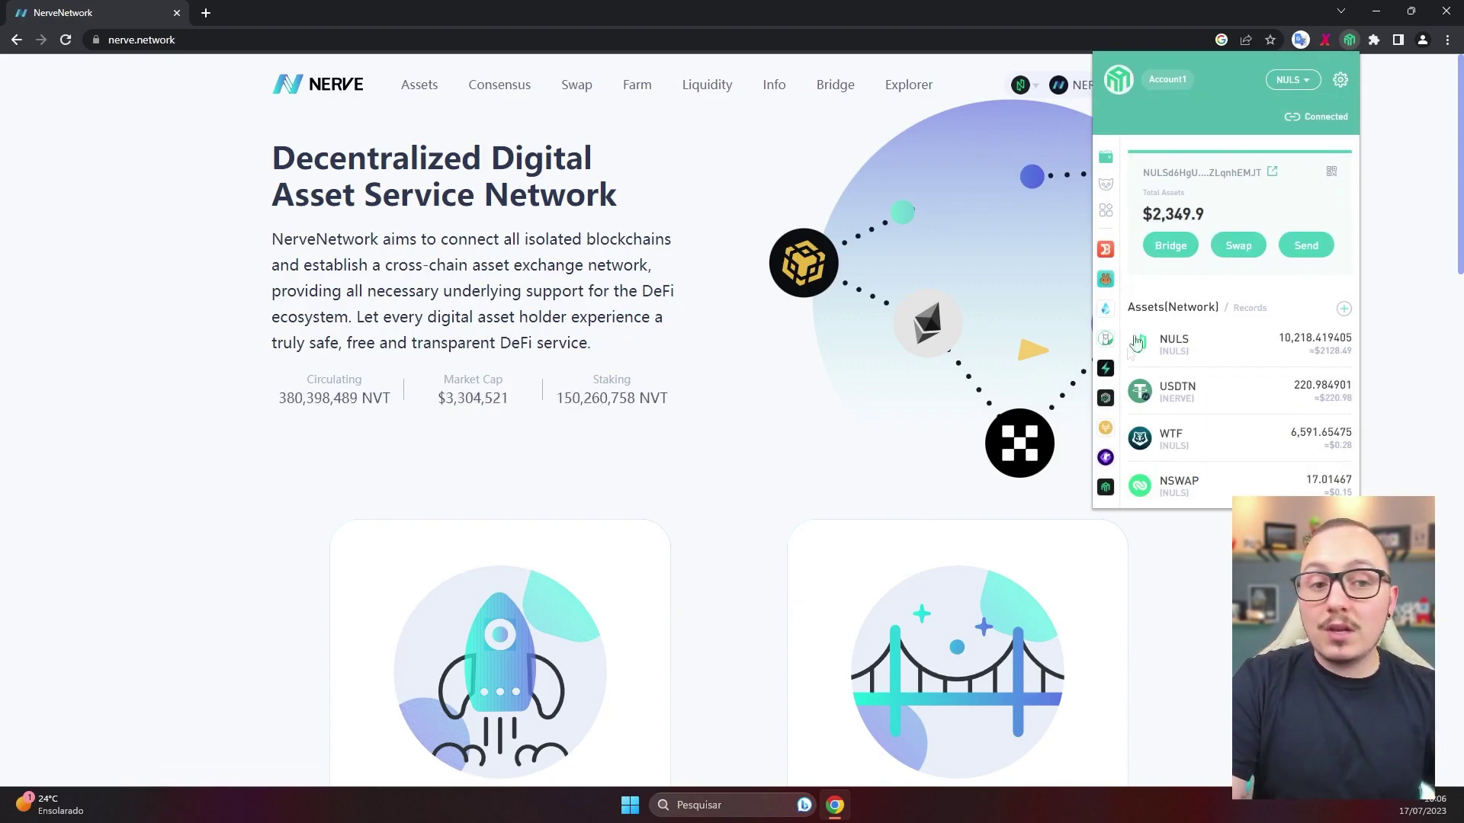
left_click(202, 390)
left_click(229, 44)
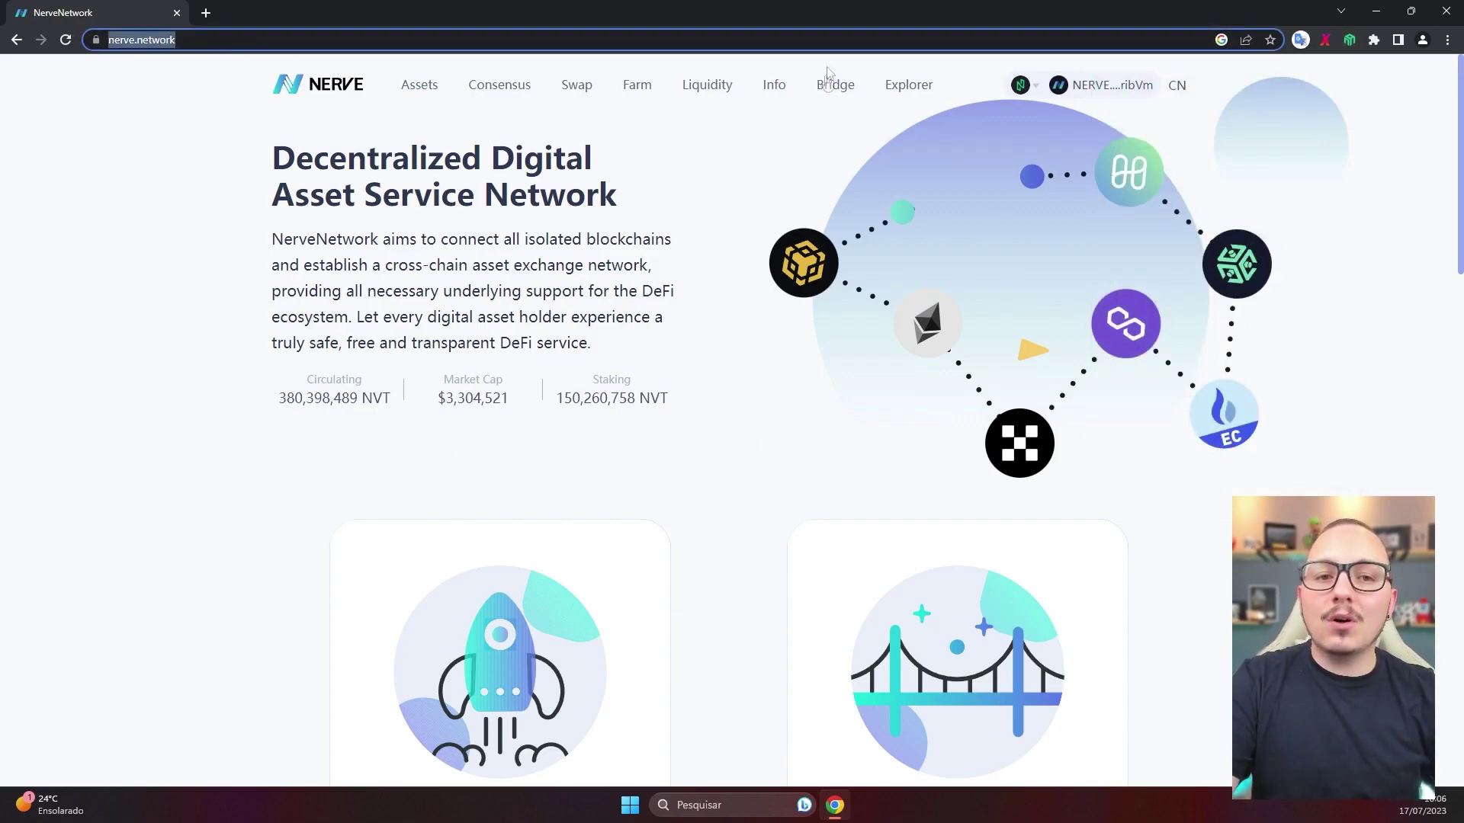
left_click(835, 85)
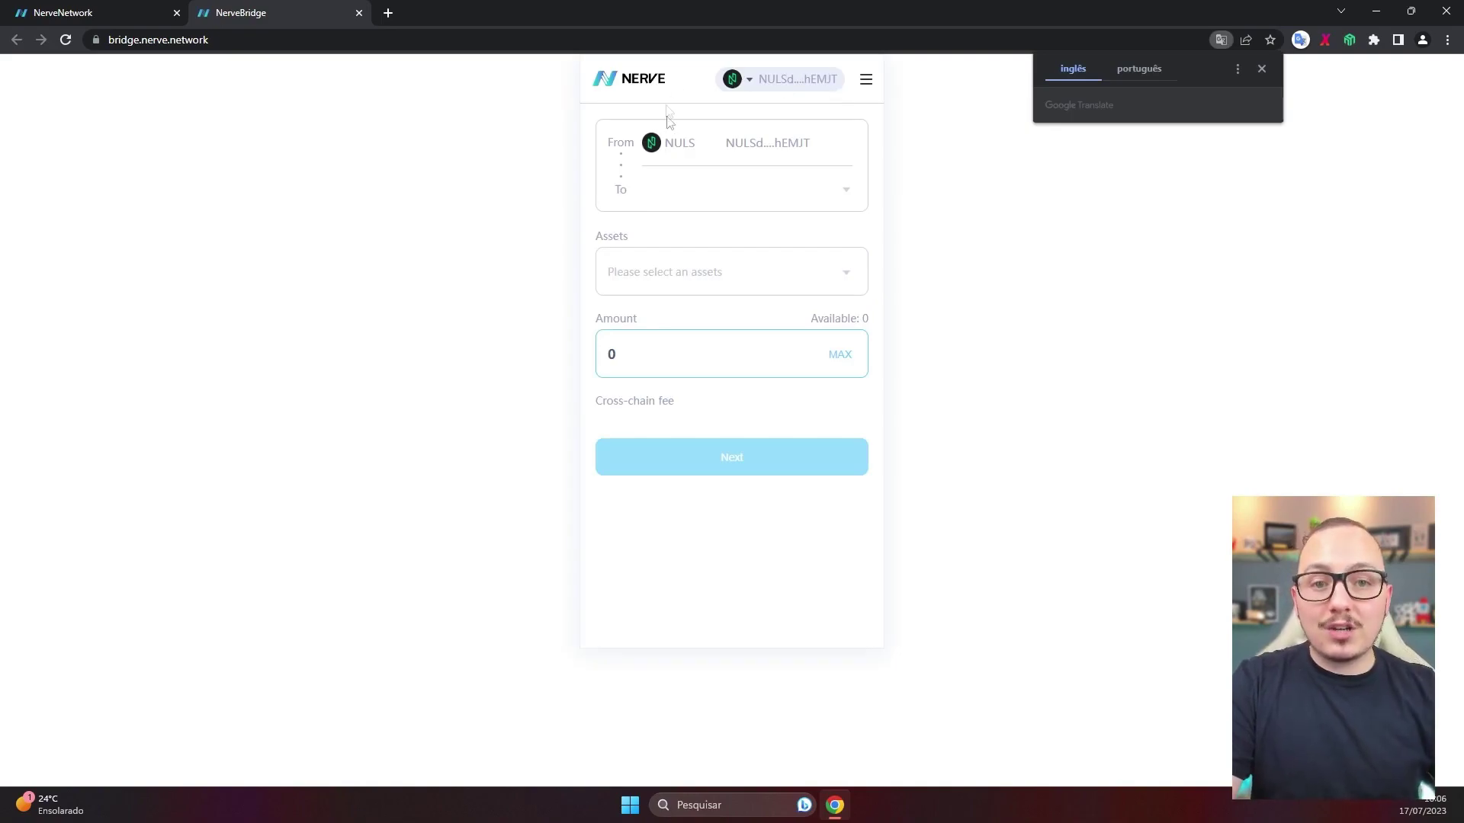
Set up a NULS-to-BSC bridge of the full 220.984901714628012315 USDTN and continue to signing
left_click(727, 176)
left_click(696, 253)
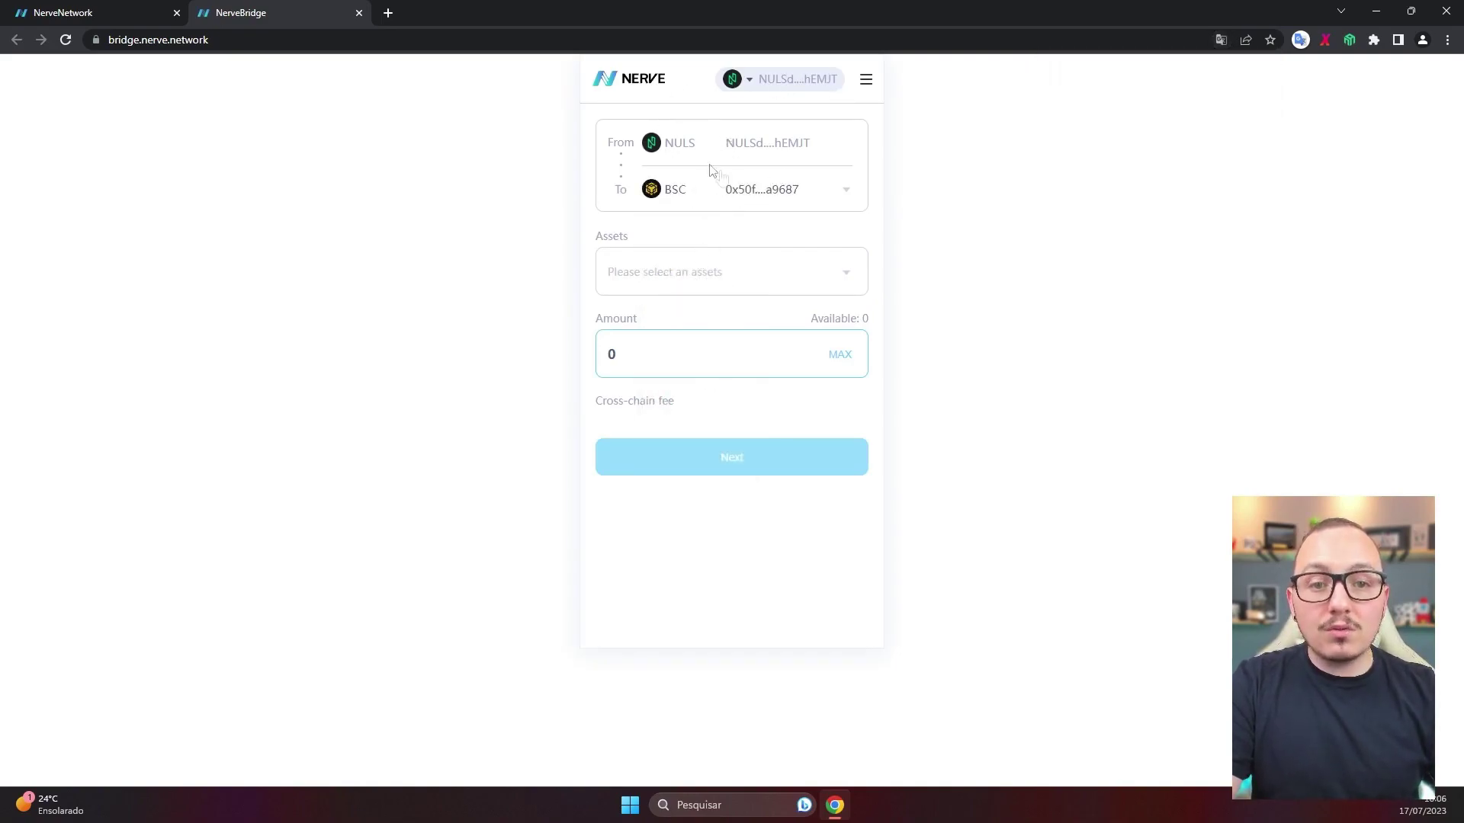
left_click(707, 276)
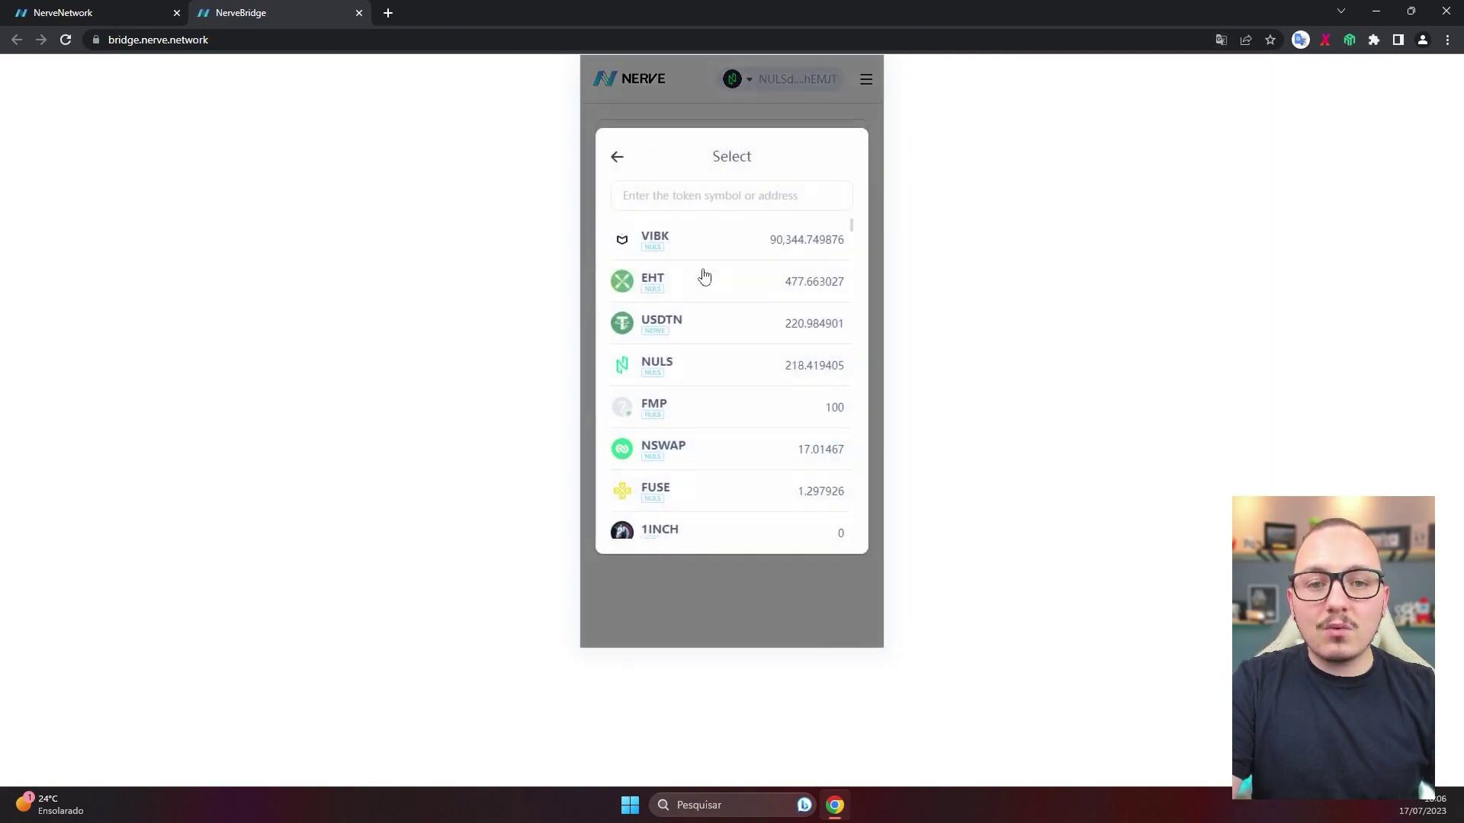
left_click(680, 333)
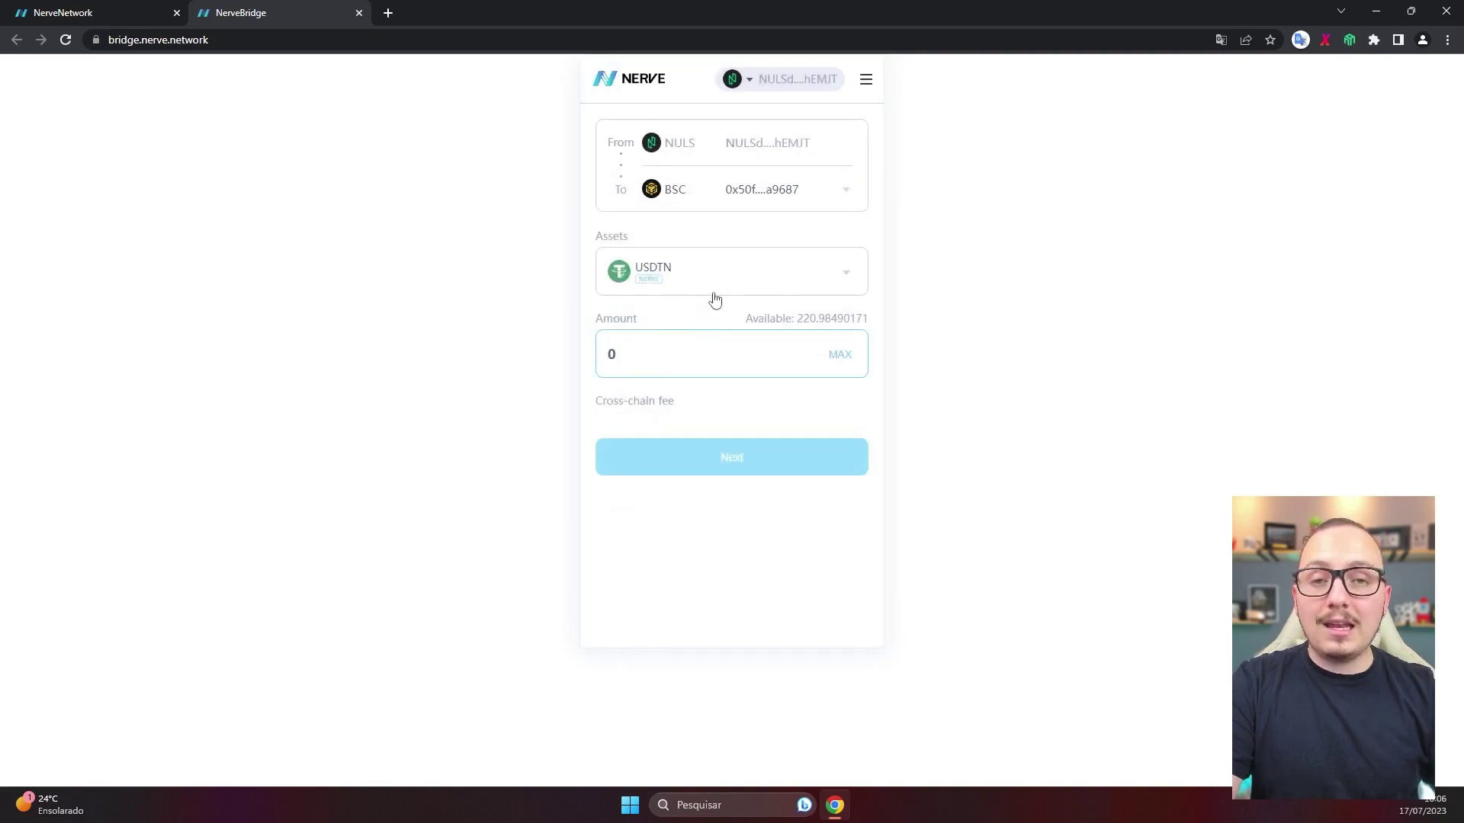
left_click(837, 355)
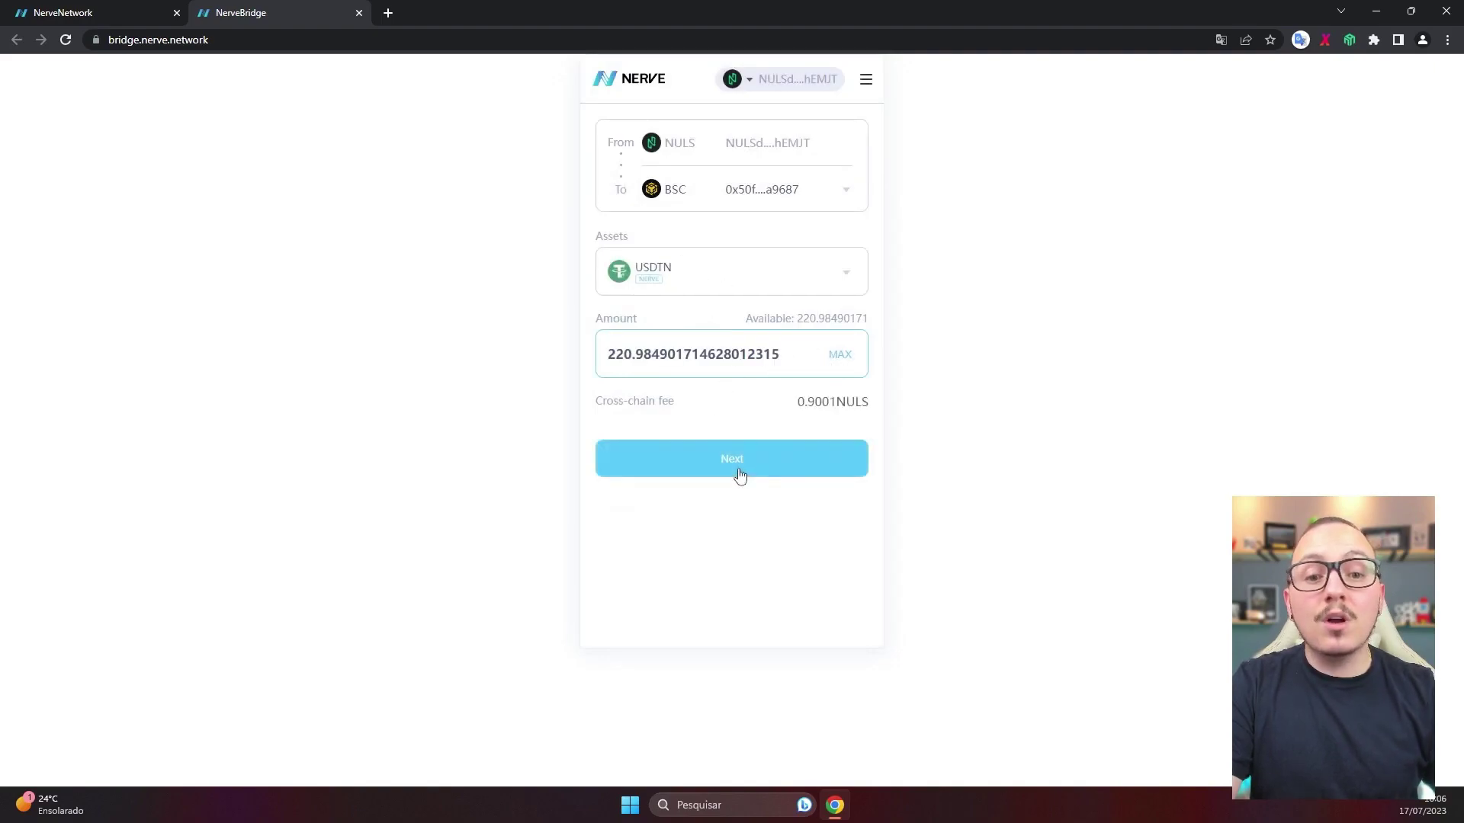
left_click(737, 471)
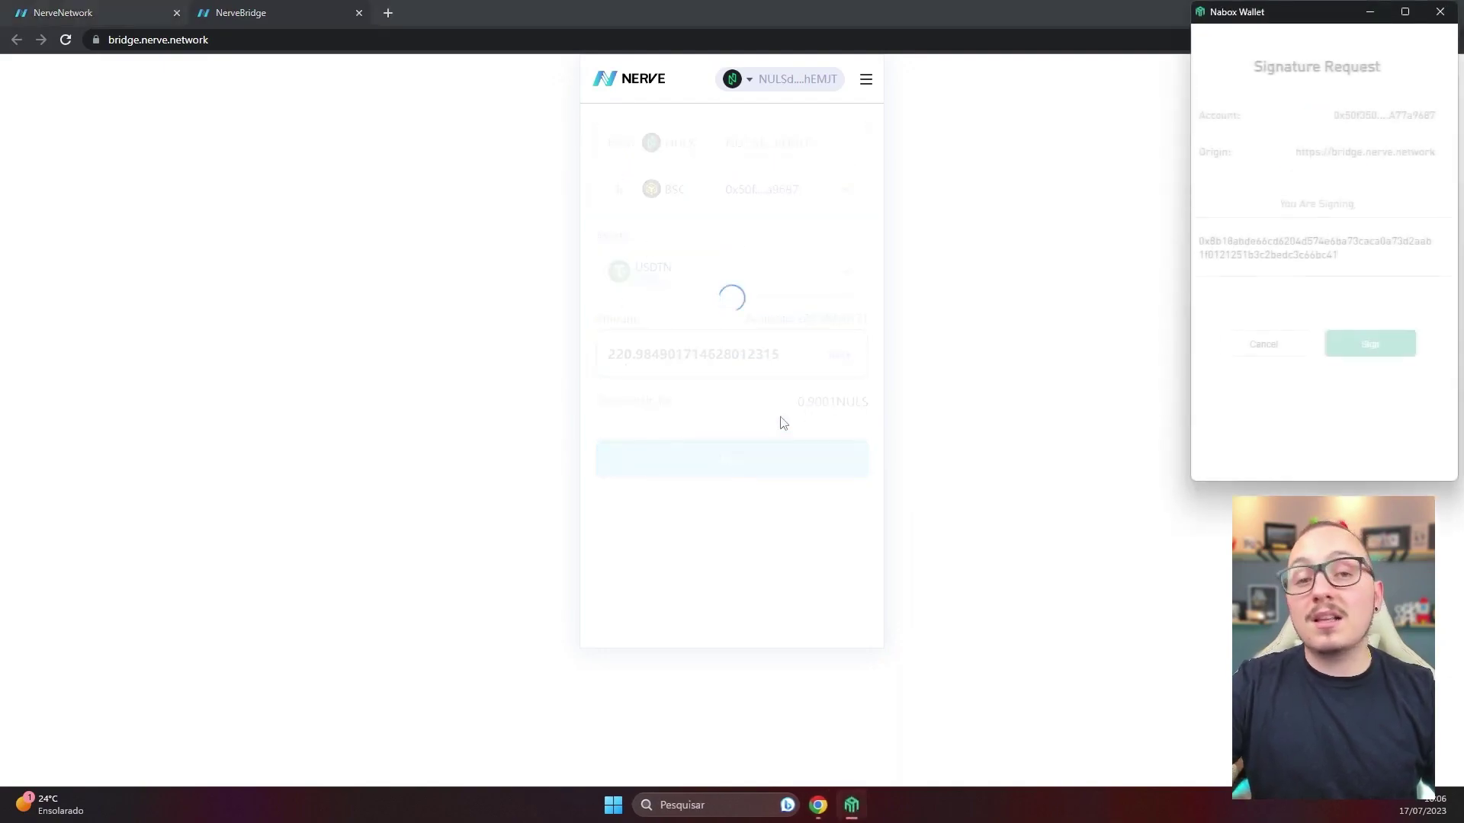
Sign the bridge transaction in Nabox Wallet and wait for it to show Confirmed
left_click(1366, 347)
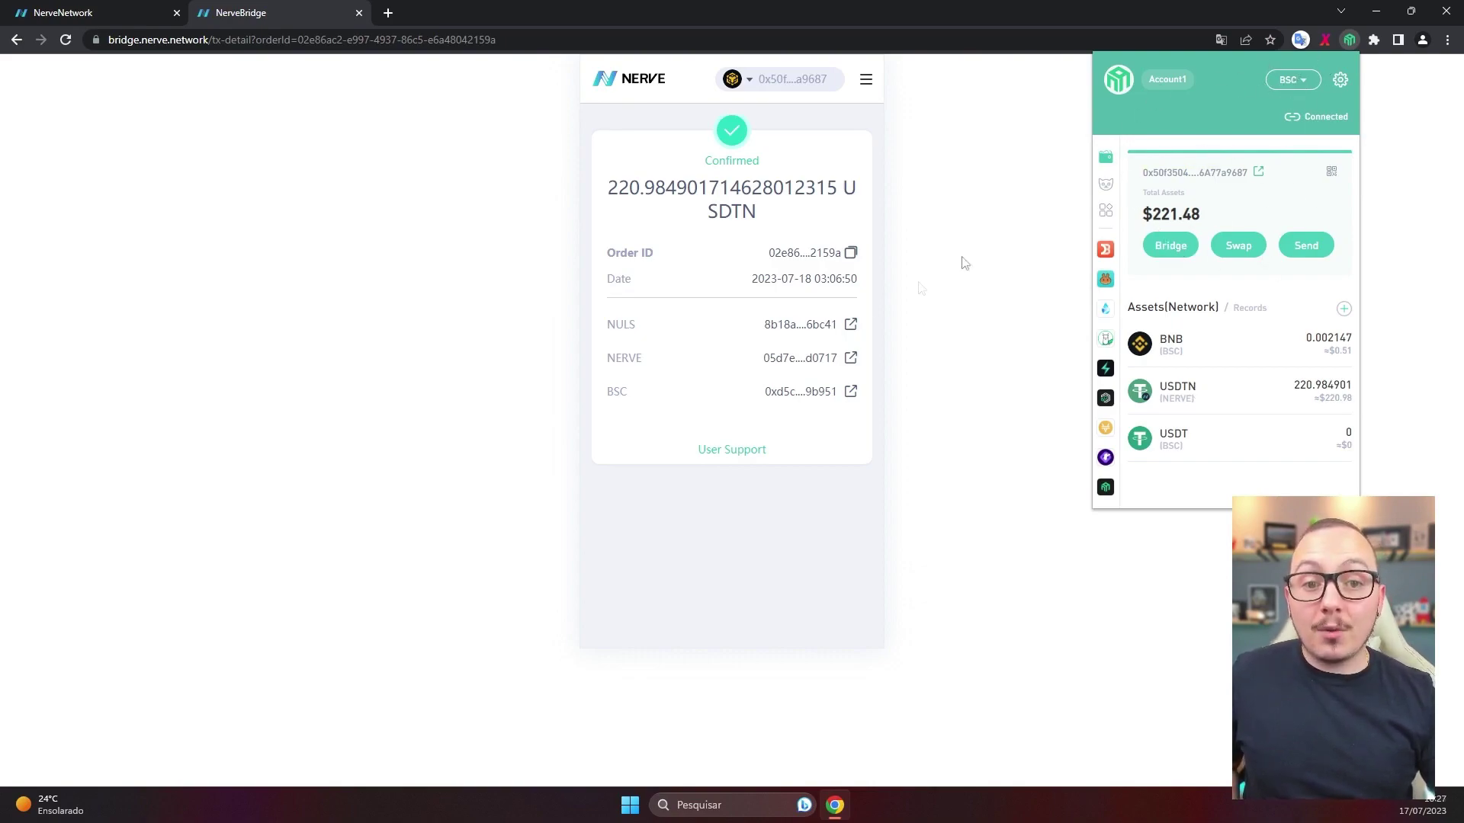
Close the wallet popup and launch SwapBox from the Nabox wallet's Swap button
left_click(825, 446)
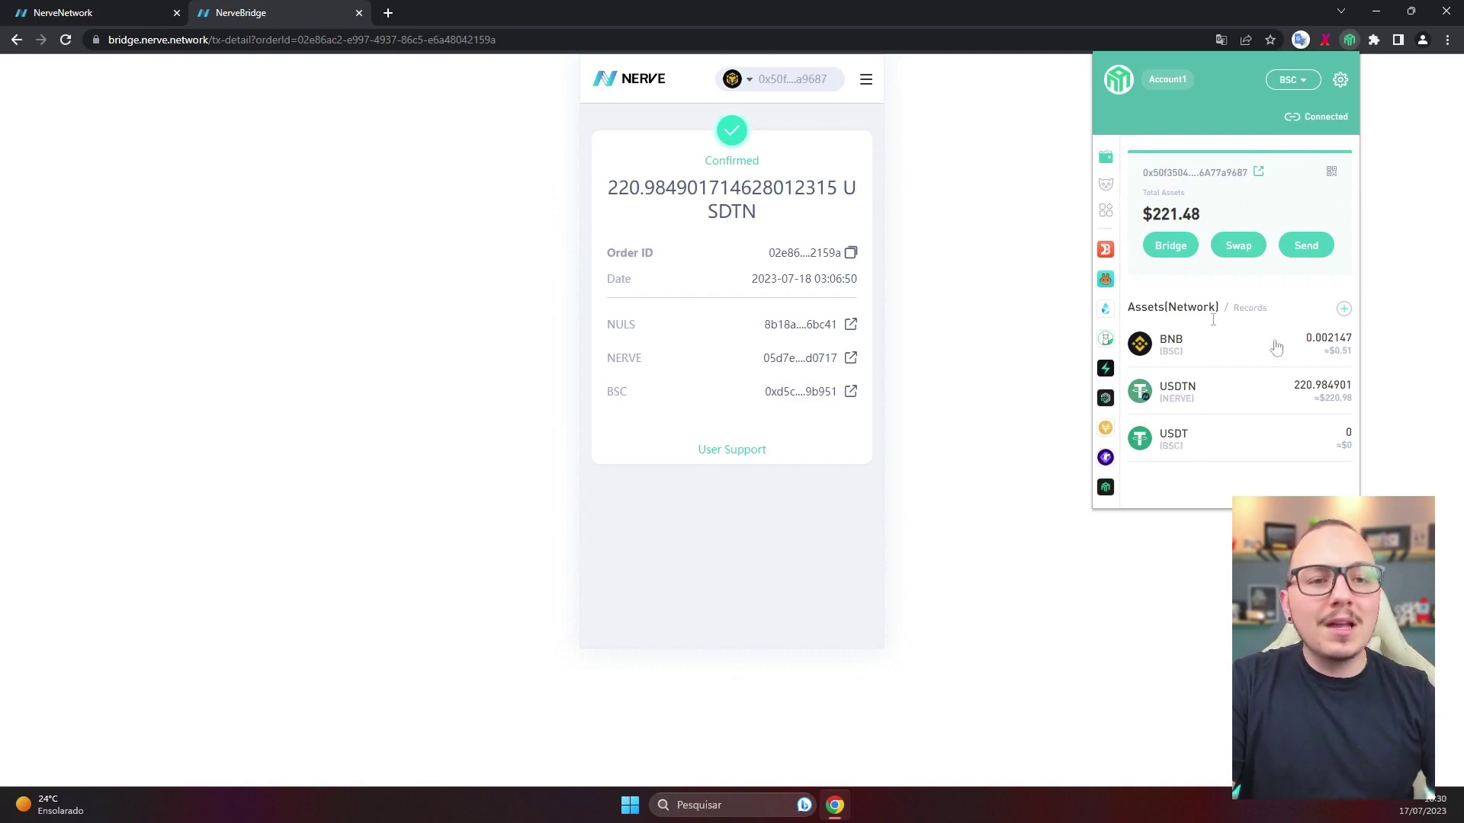
left_click(1237, 245)
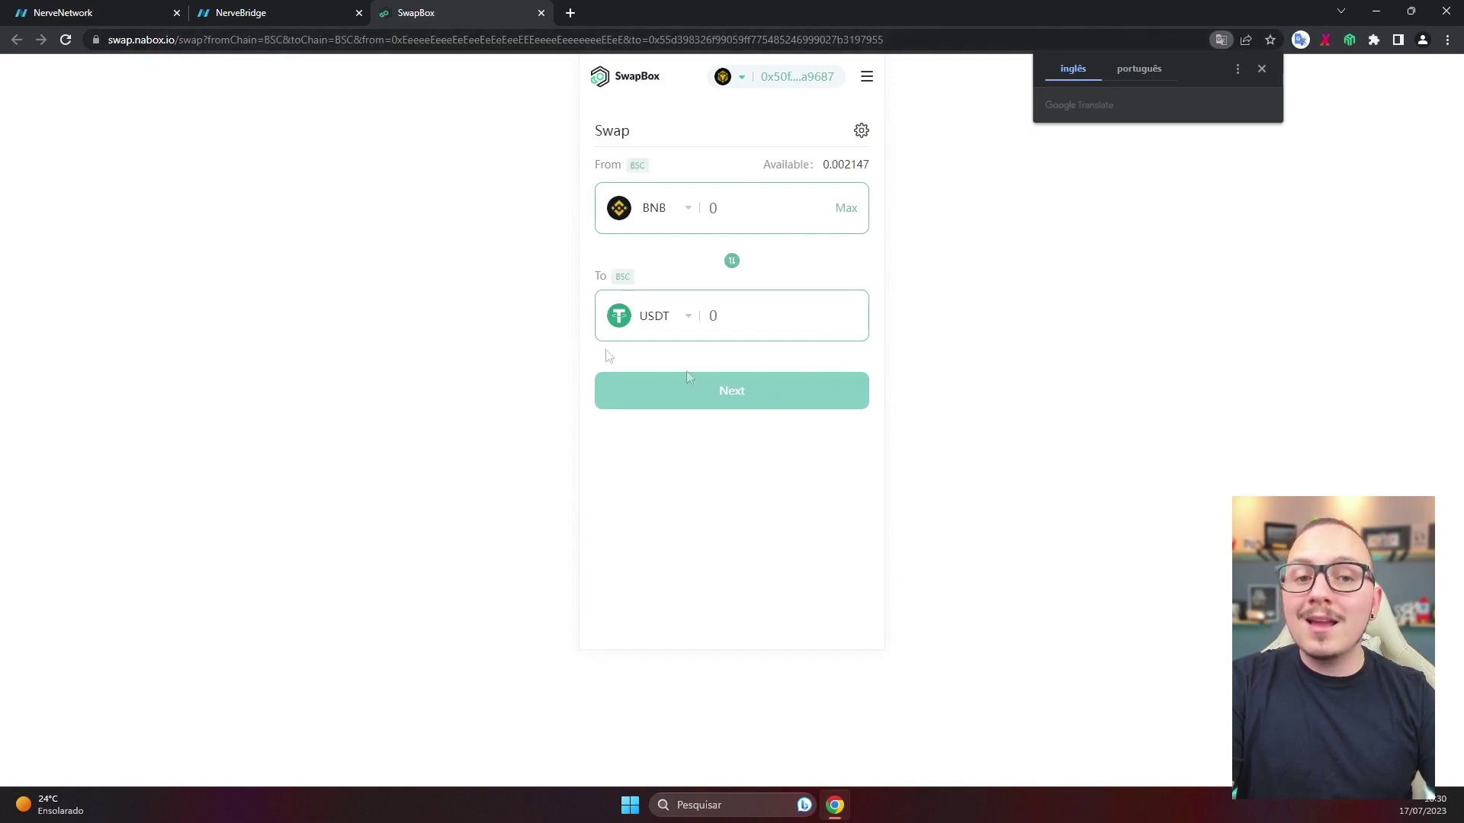
Go to SwapBox's Liquidity page and open Deposit/Withdraw for the USDT pool
left_click(868, 79)
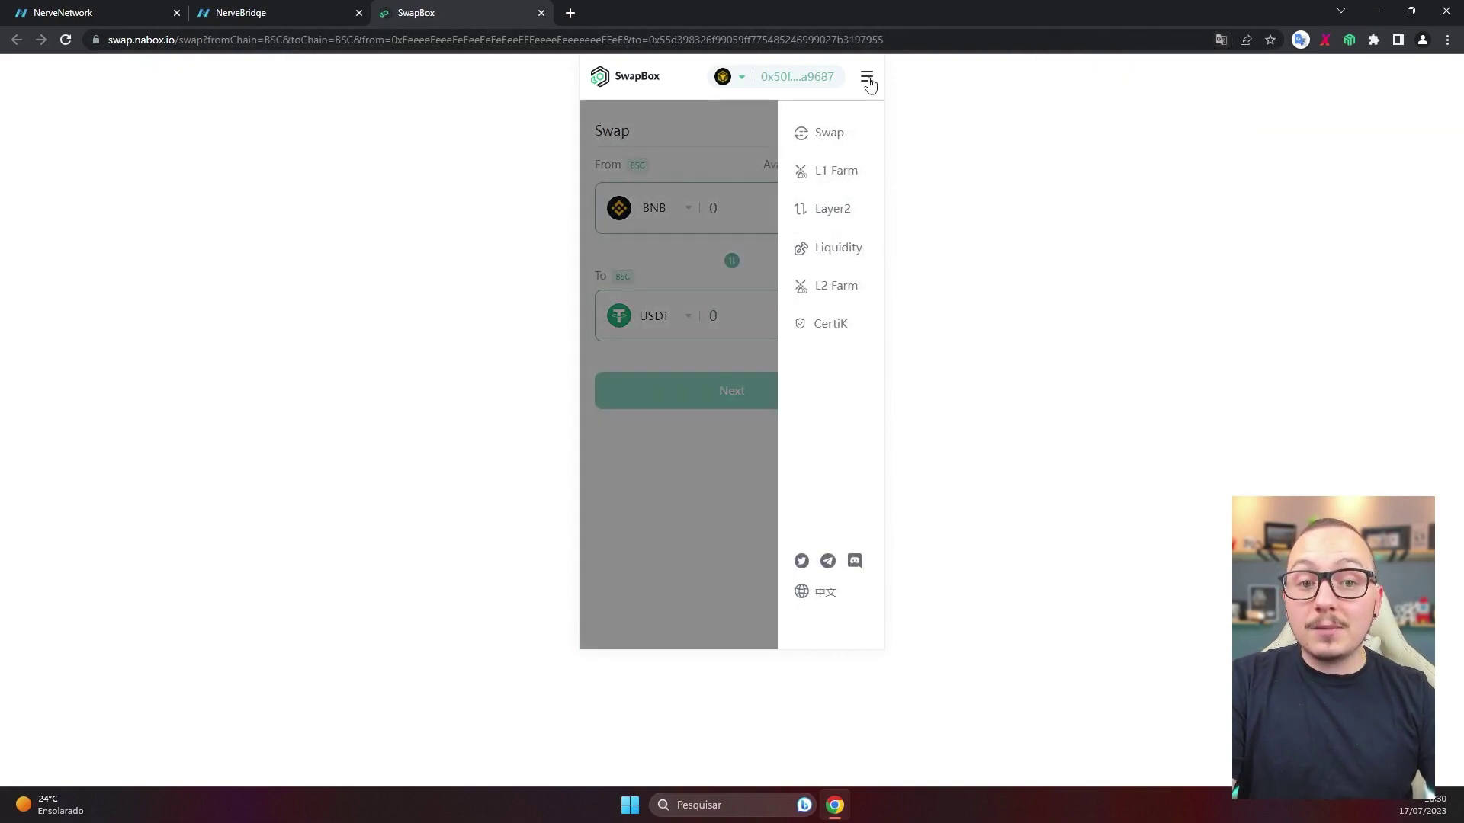
left_click(830, 255)
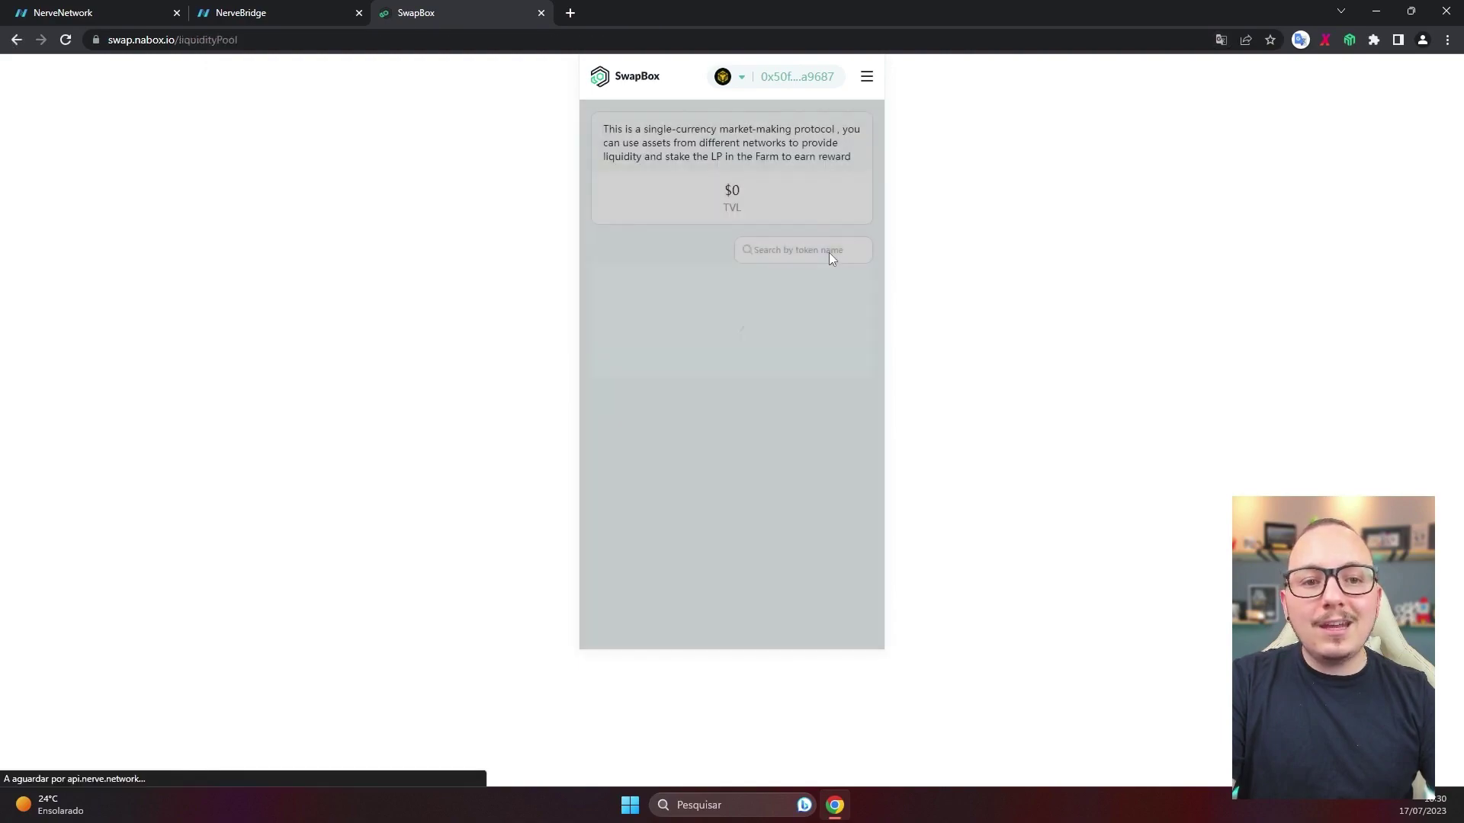
scroll(662, 417, "down", 1)
left_click_drag(663, 417, 630, 420)
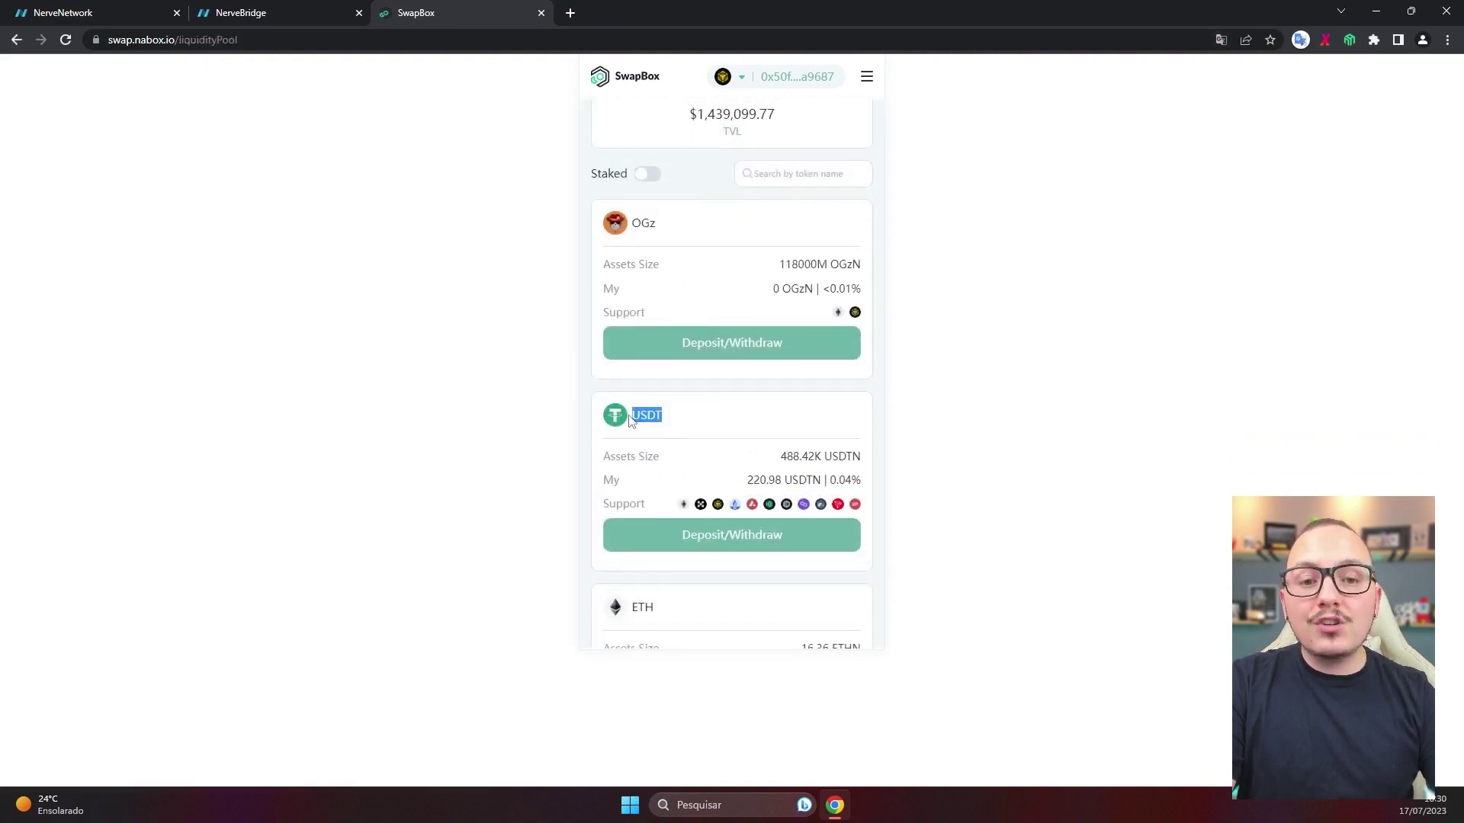
left_click(714, 543)
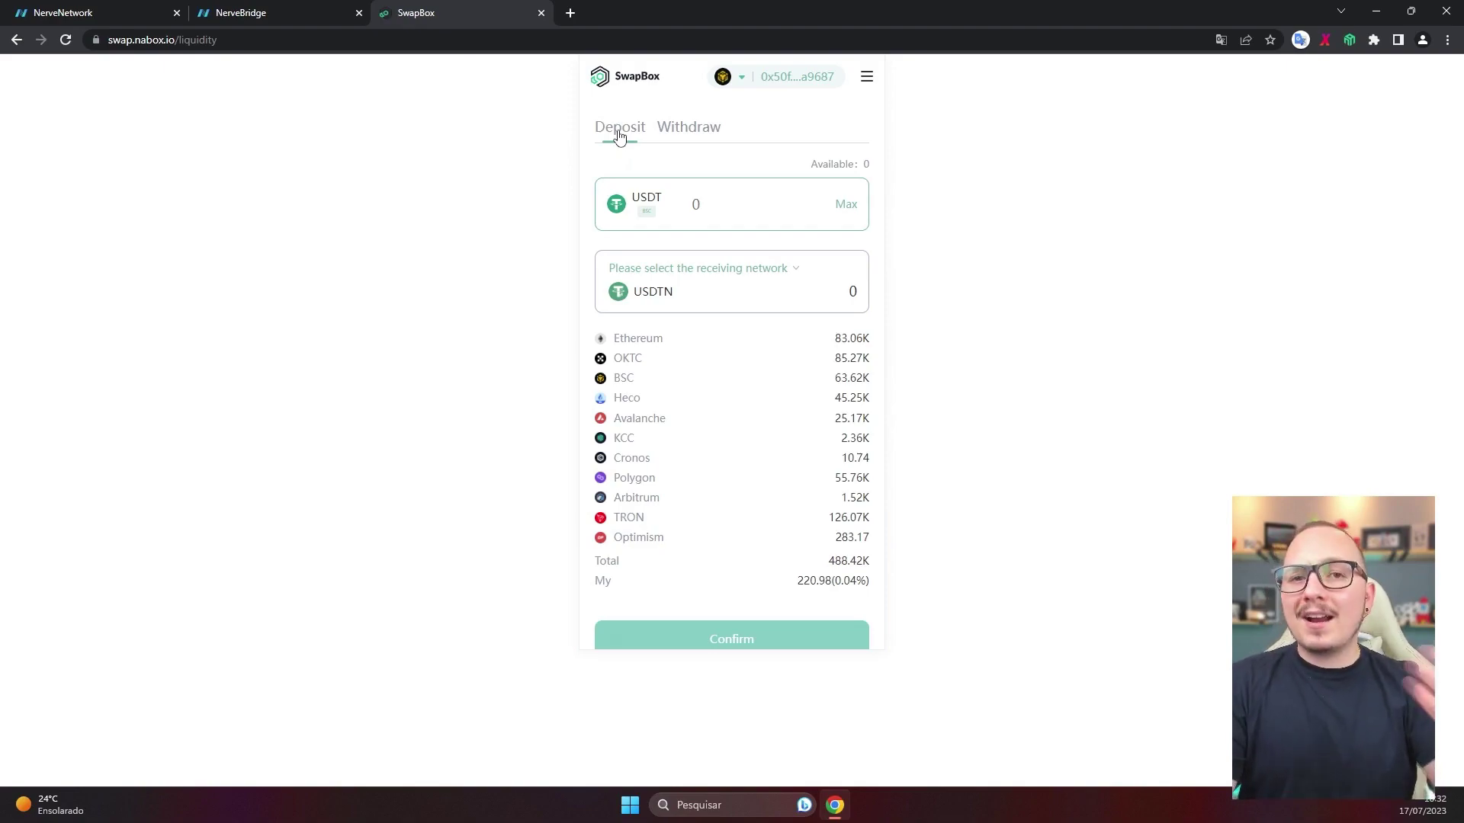
Withdraw the full 220.9849 USDTN balance as USDT received on the BSC address
left_click(682, 130)
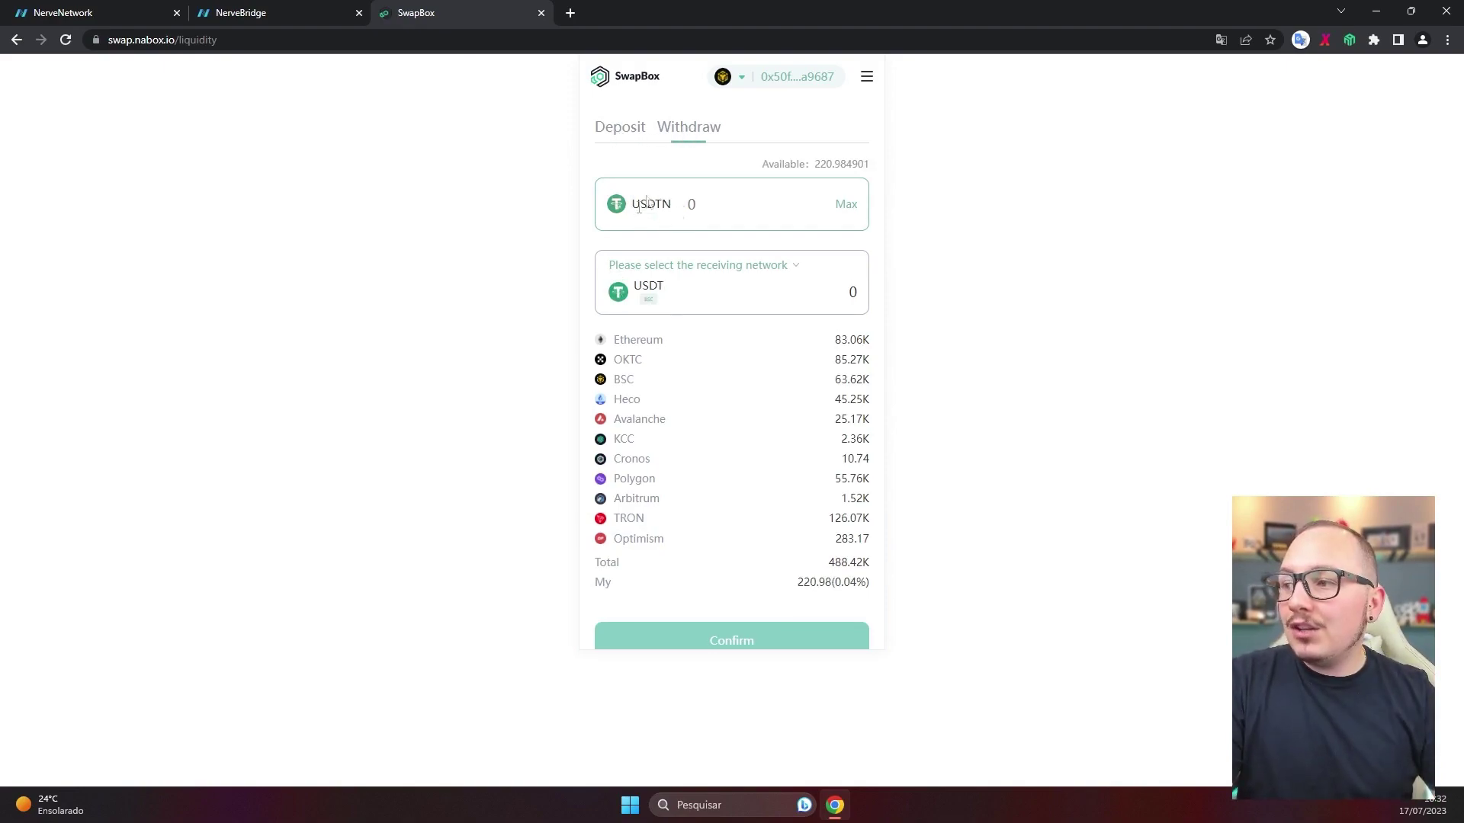
left_click_drag(636, 206, 680, 213)
left_click_drag(676, 288, 631, 292)
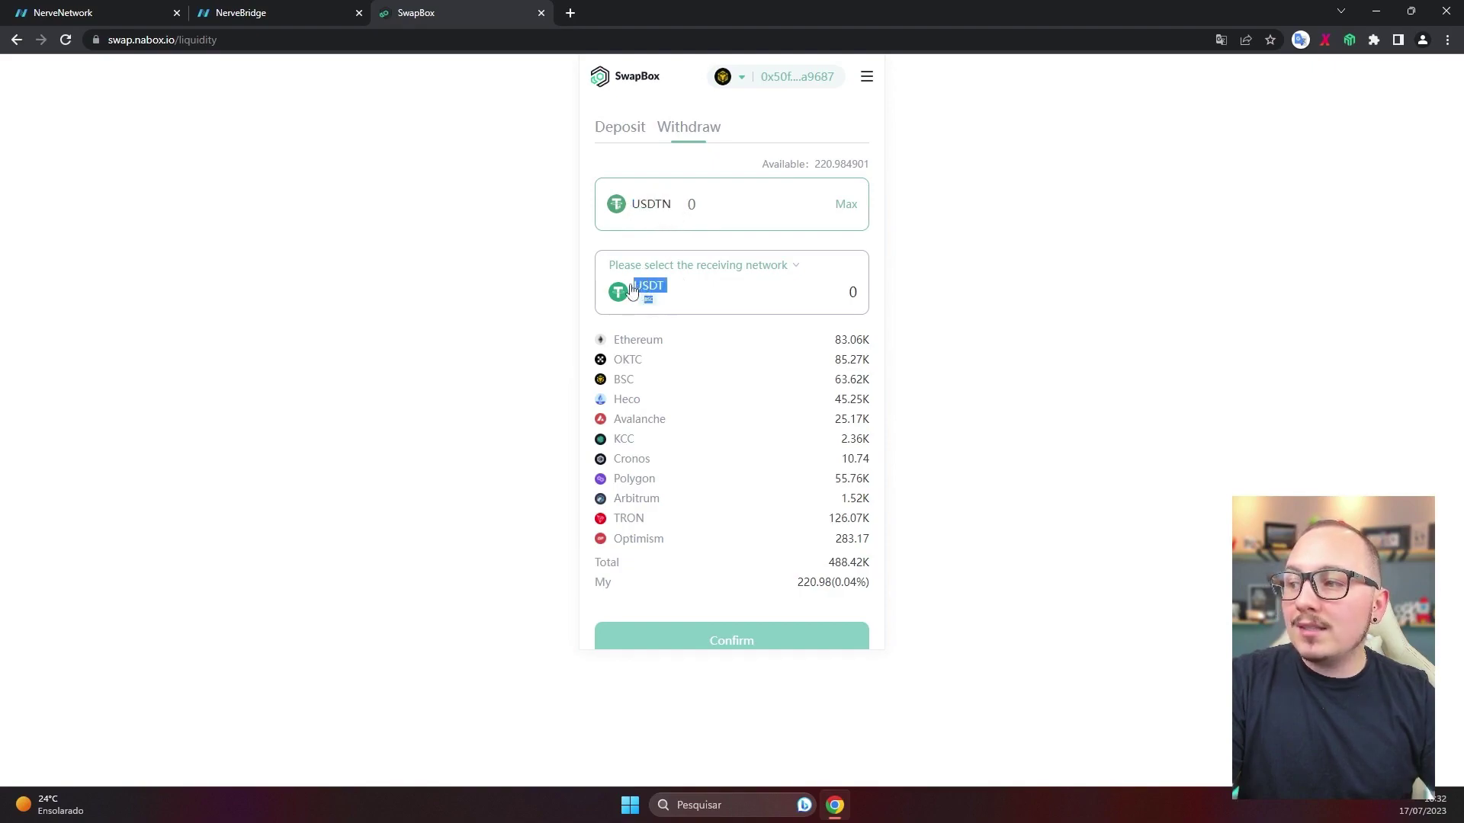
left_click(850, 211)
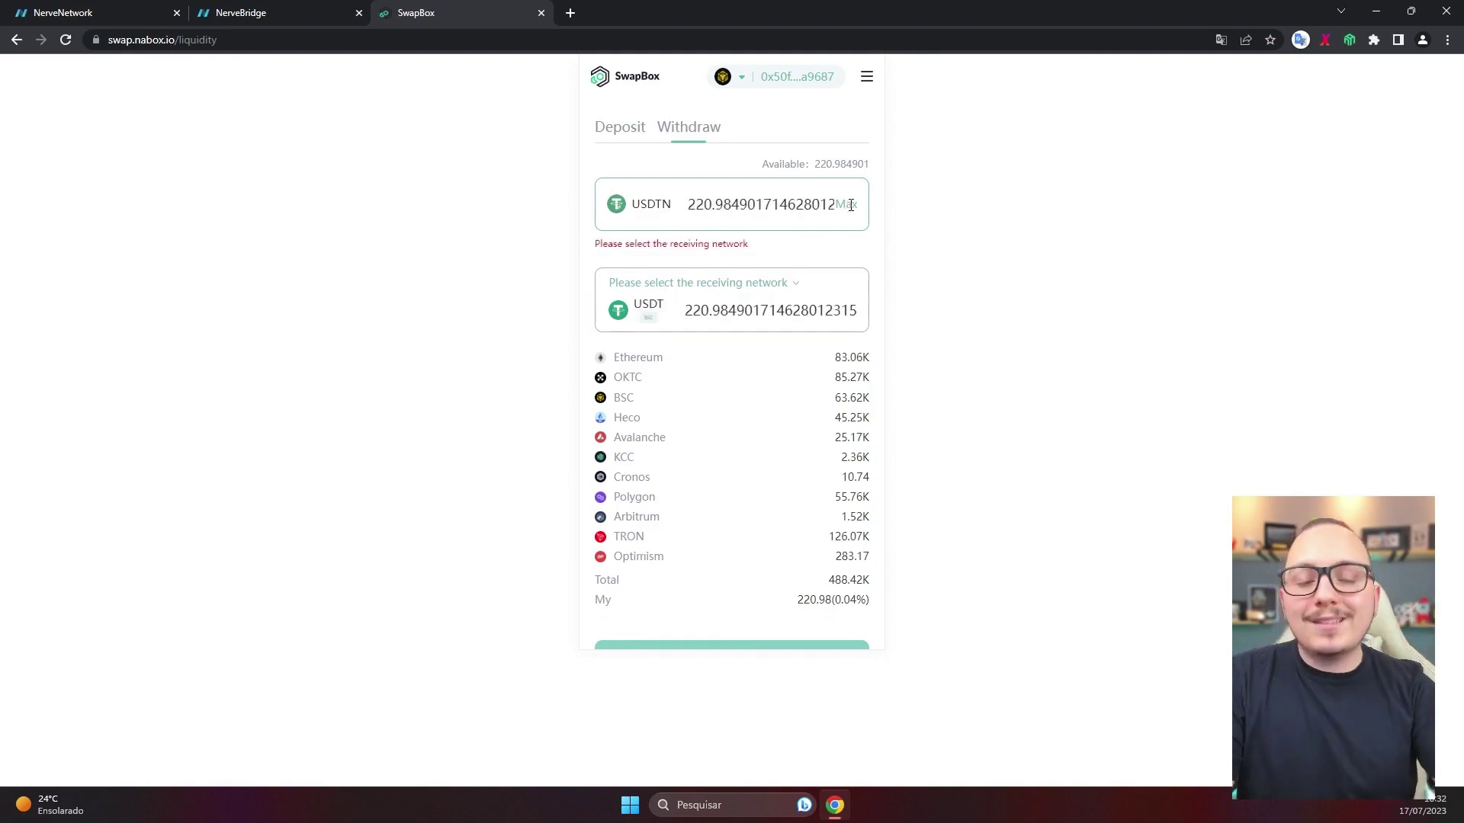
left_click(721, 294)
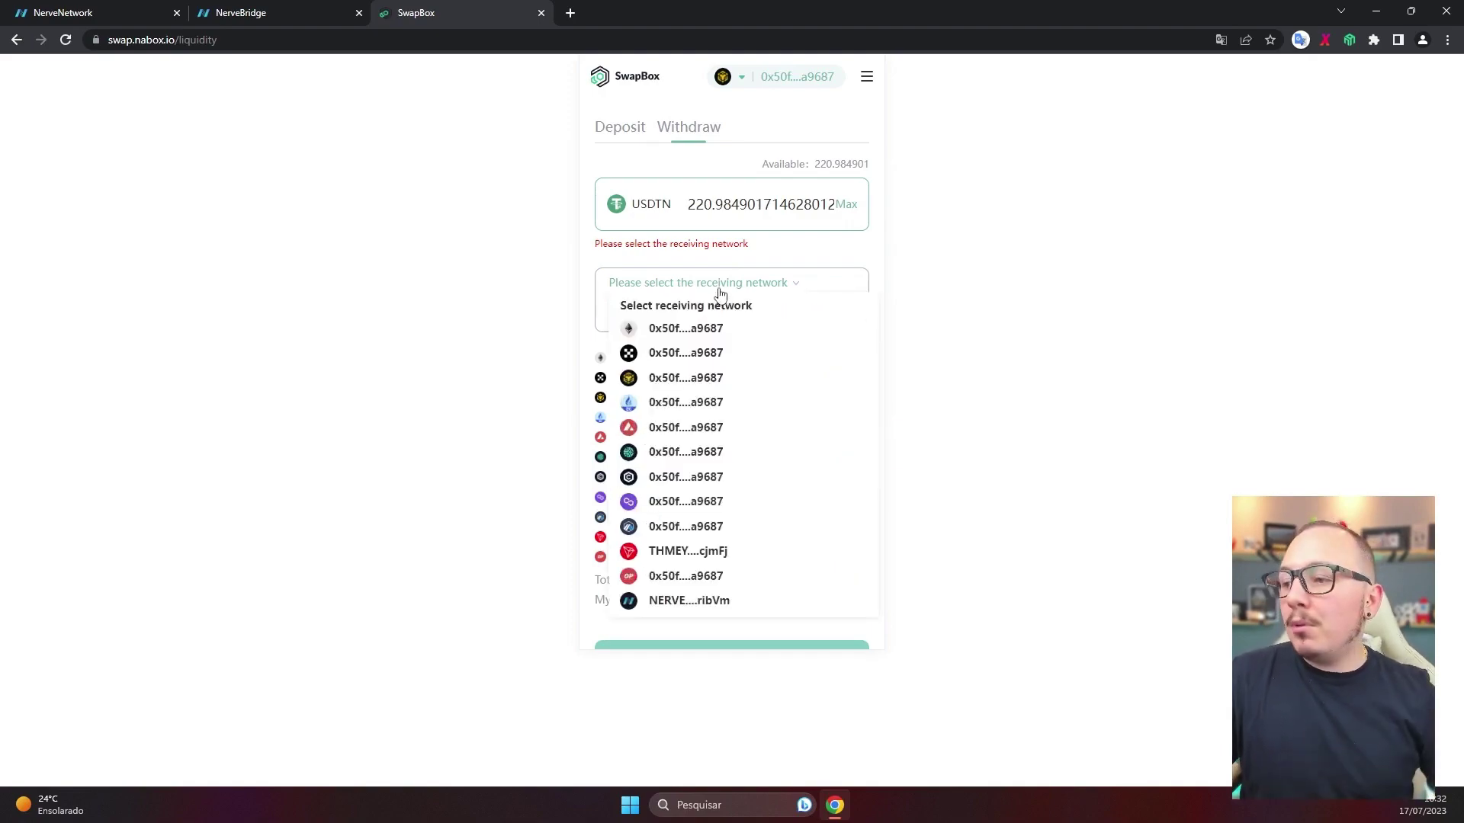
left_click(650, 378)
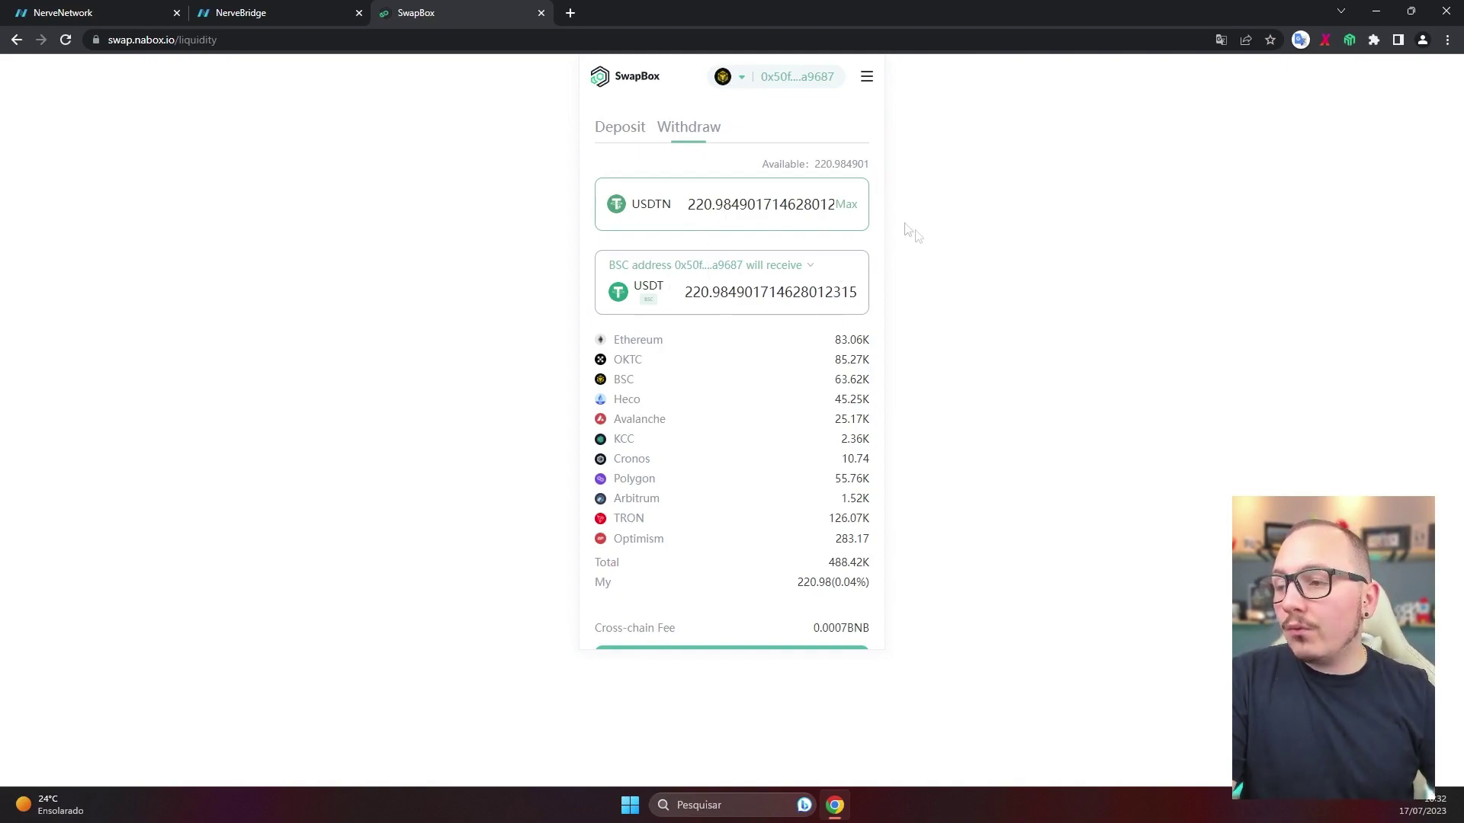
scroll(839, 302, "down", 1)
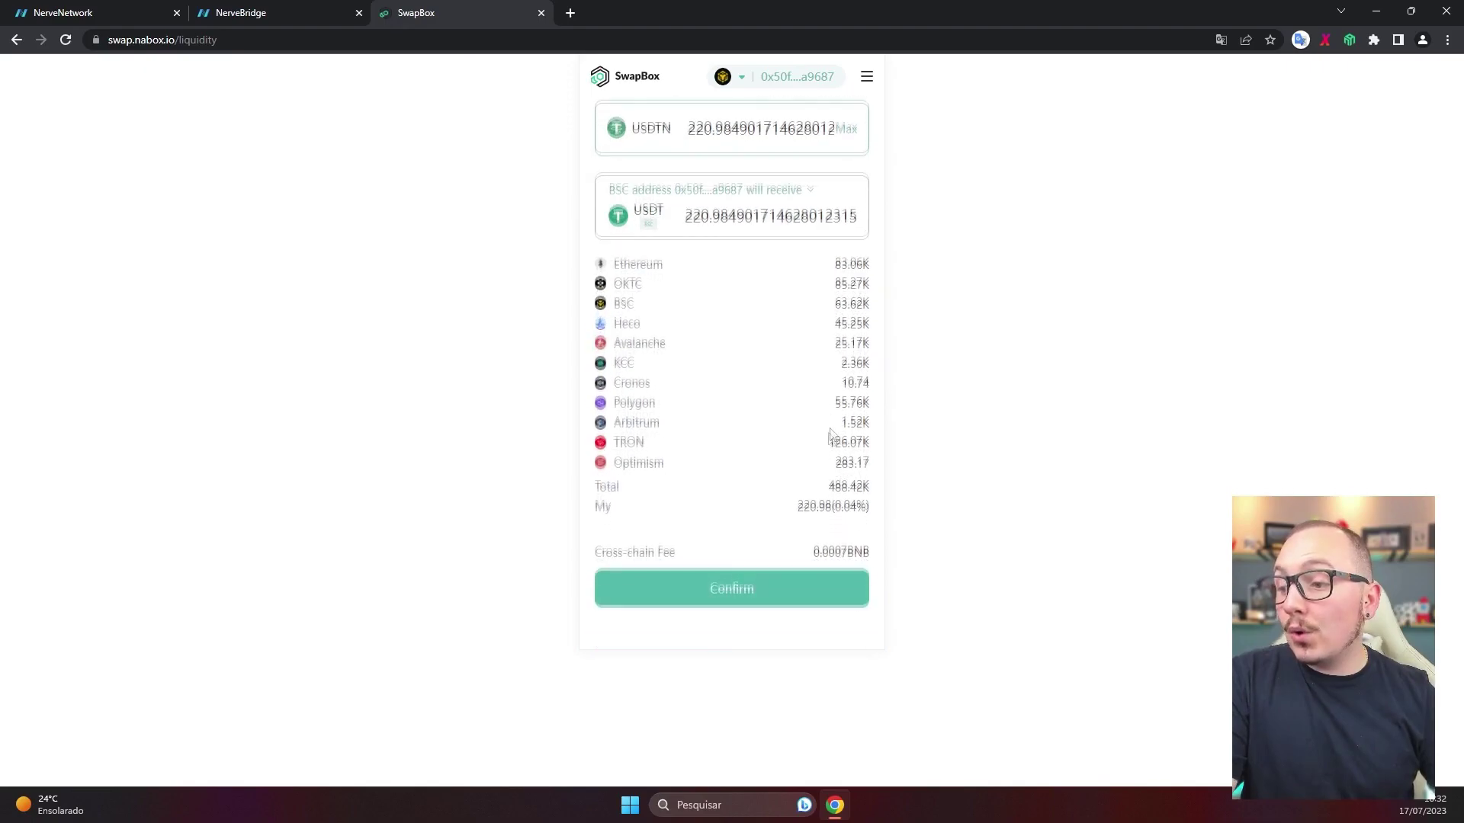
Confirm the USDTN withdrawal and approve it in Nabox Wallet
left_click(730, 596)
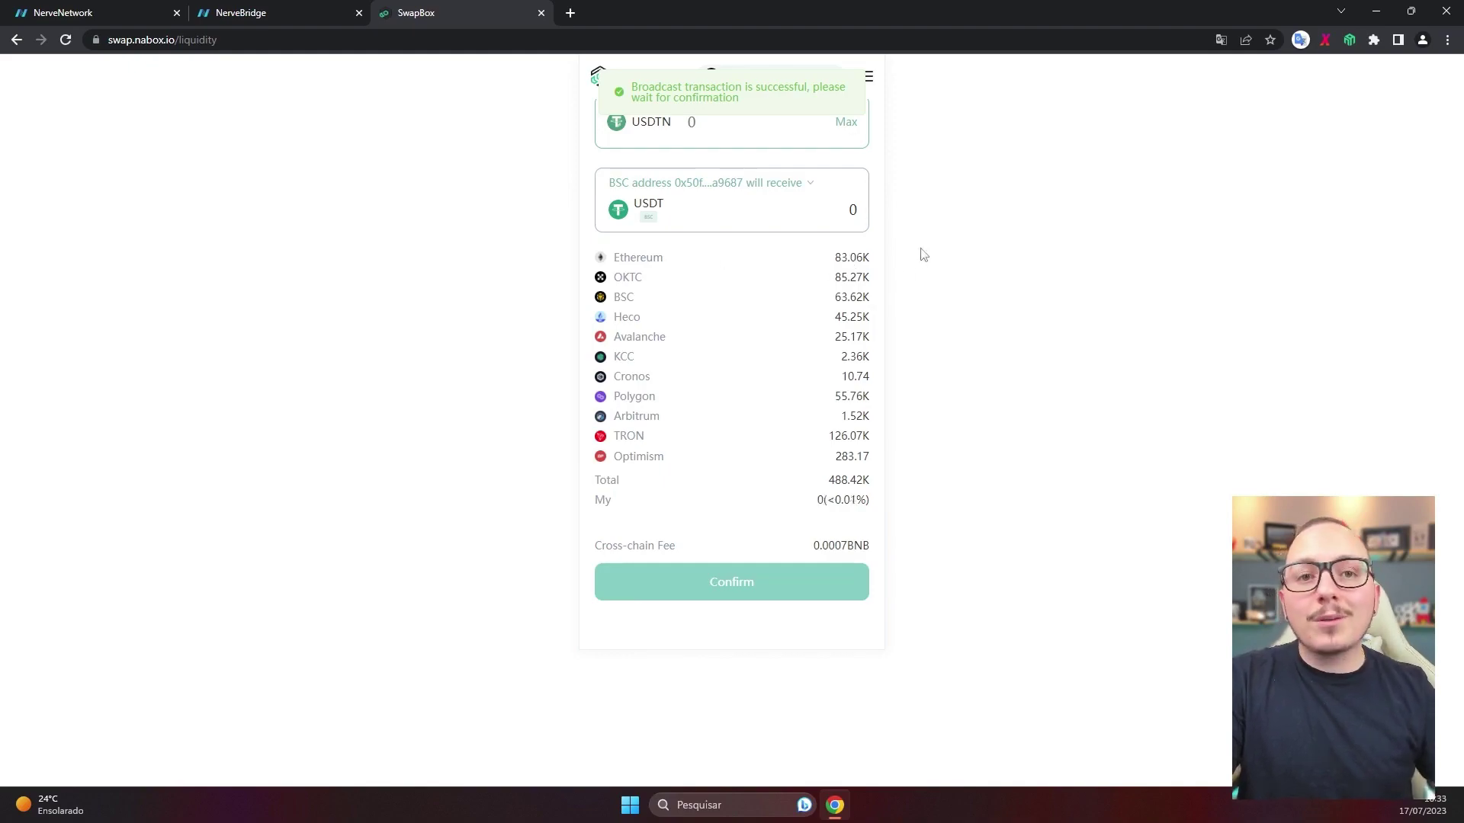
Open the Nabox Wallet extension to check balances after the withdrawal
left_click(1349, 40)
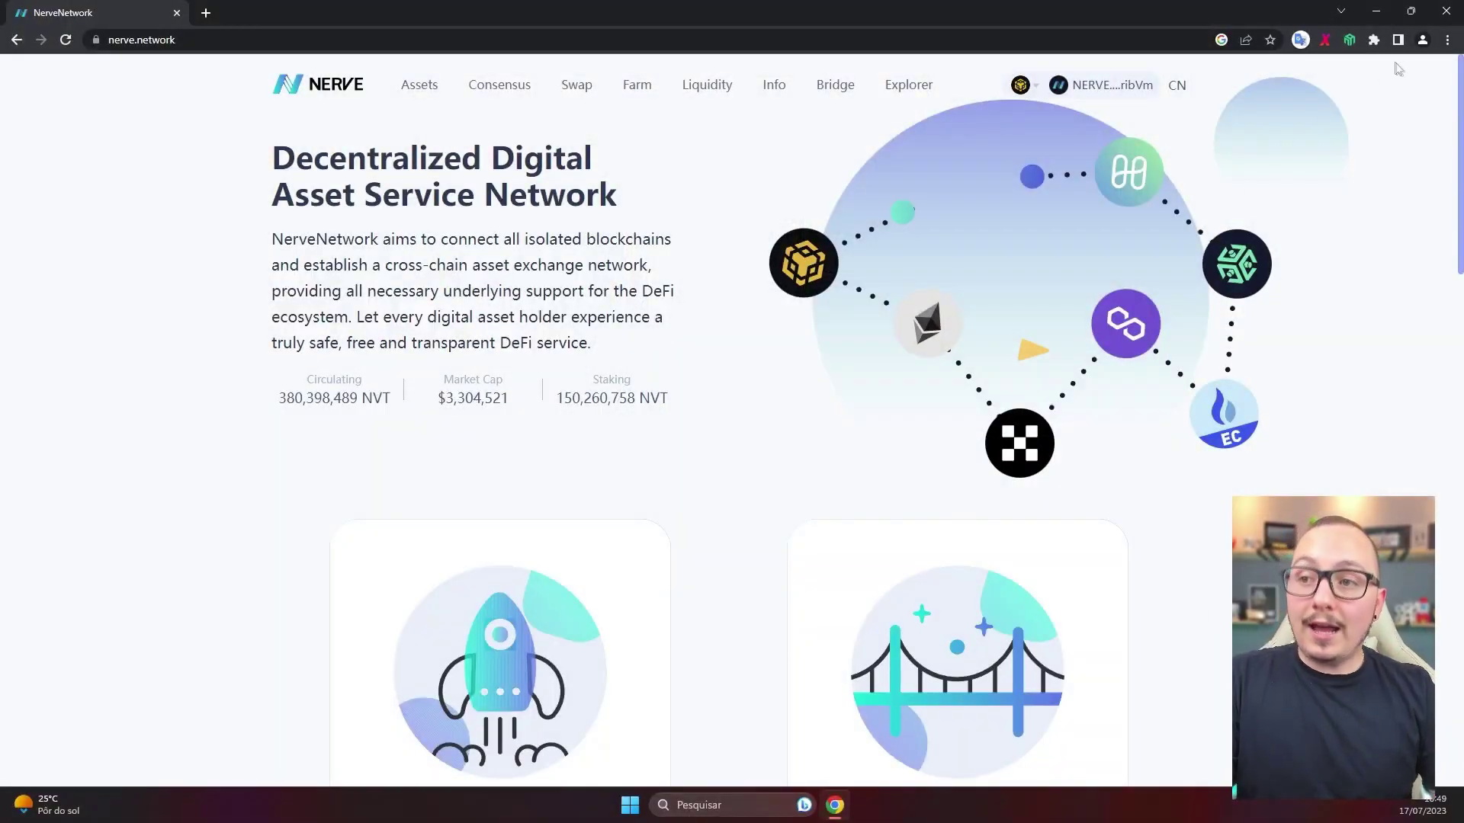
Open Nabox Wallet to confirm 220.984902 USDT and 0 USDTN on BSC
left_click(1350, 41)
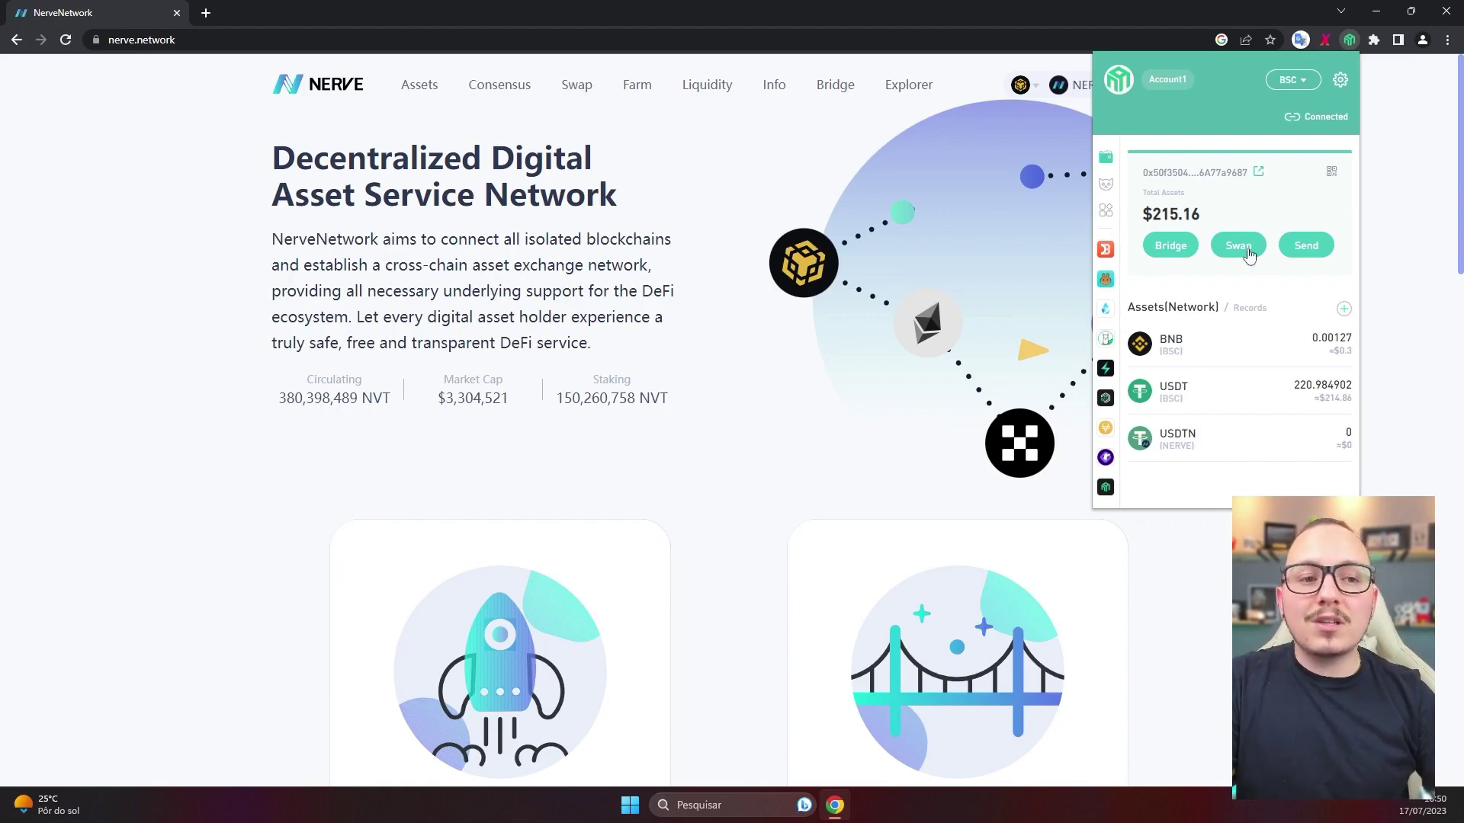
Return to SwapBox Liquidity and open the USDT pool deposit form showing 220.984902 USDT available
left_click(1238, 245)
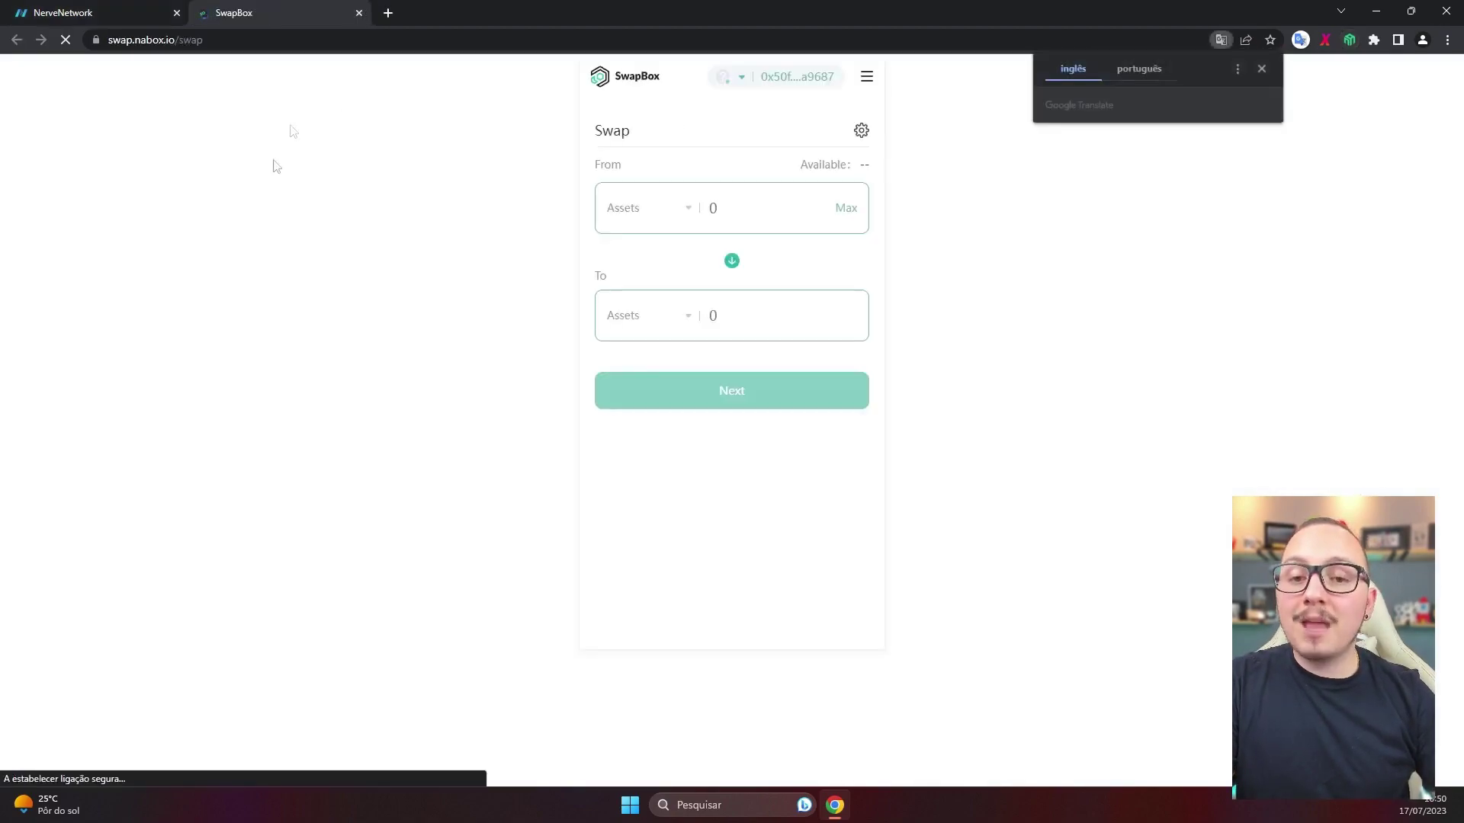
left_click(866, 76)
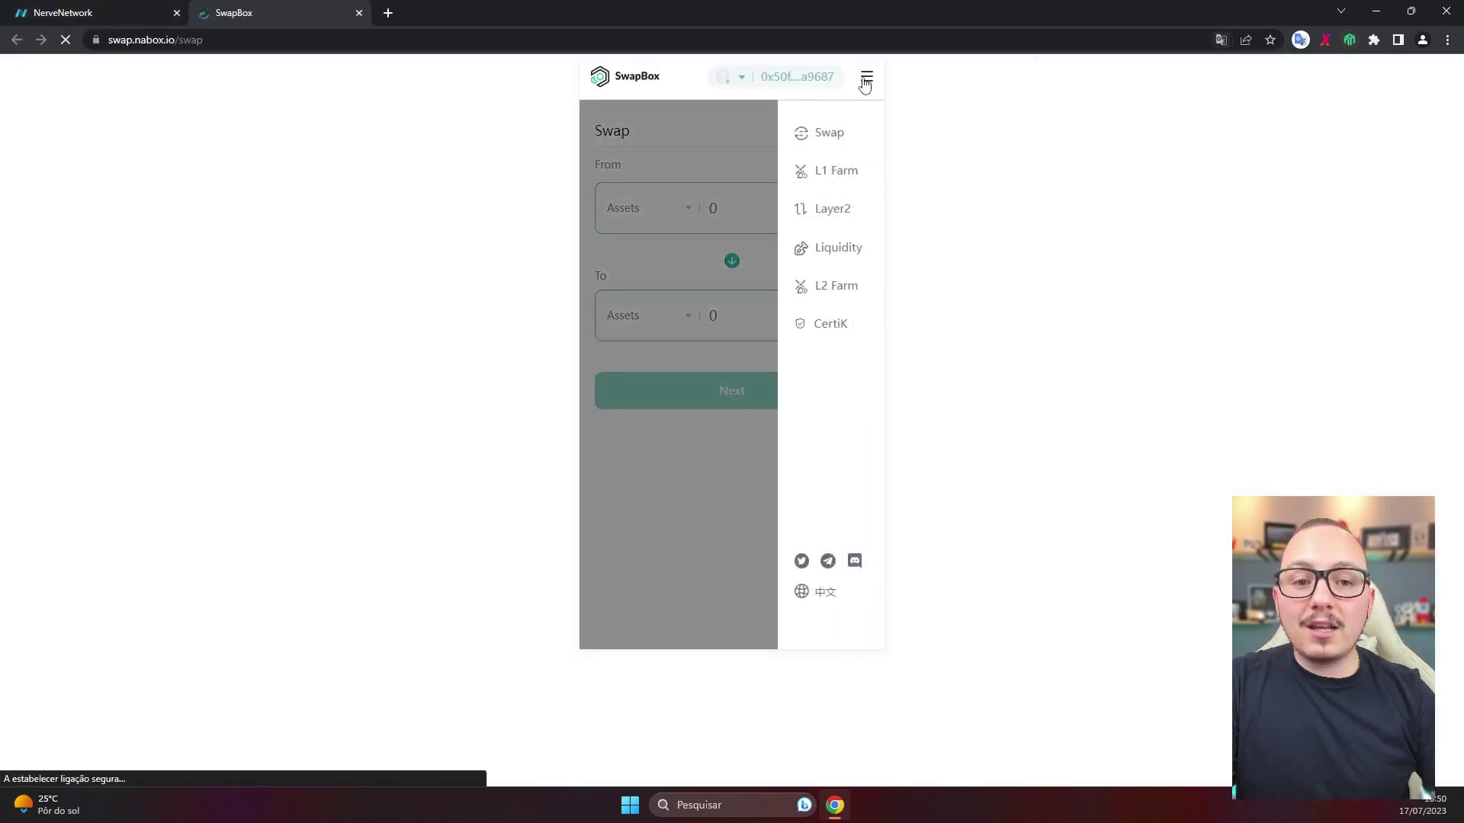
left_click(839, 249)
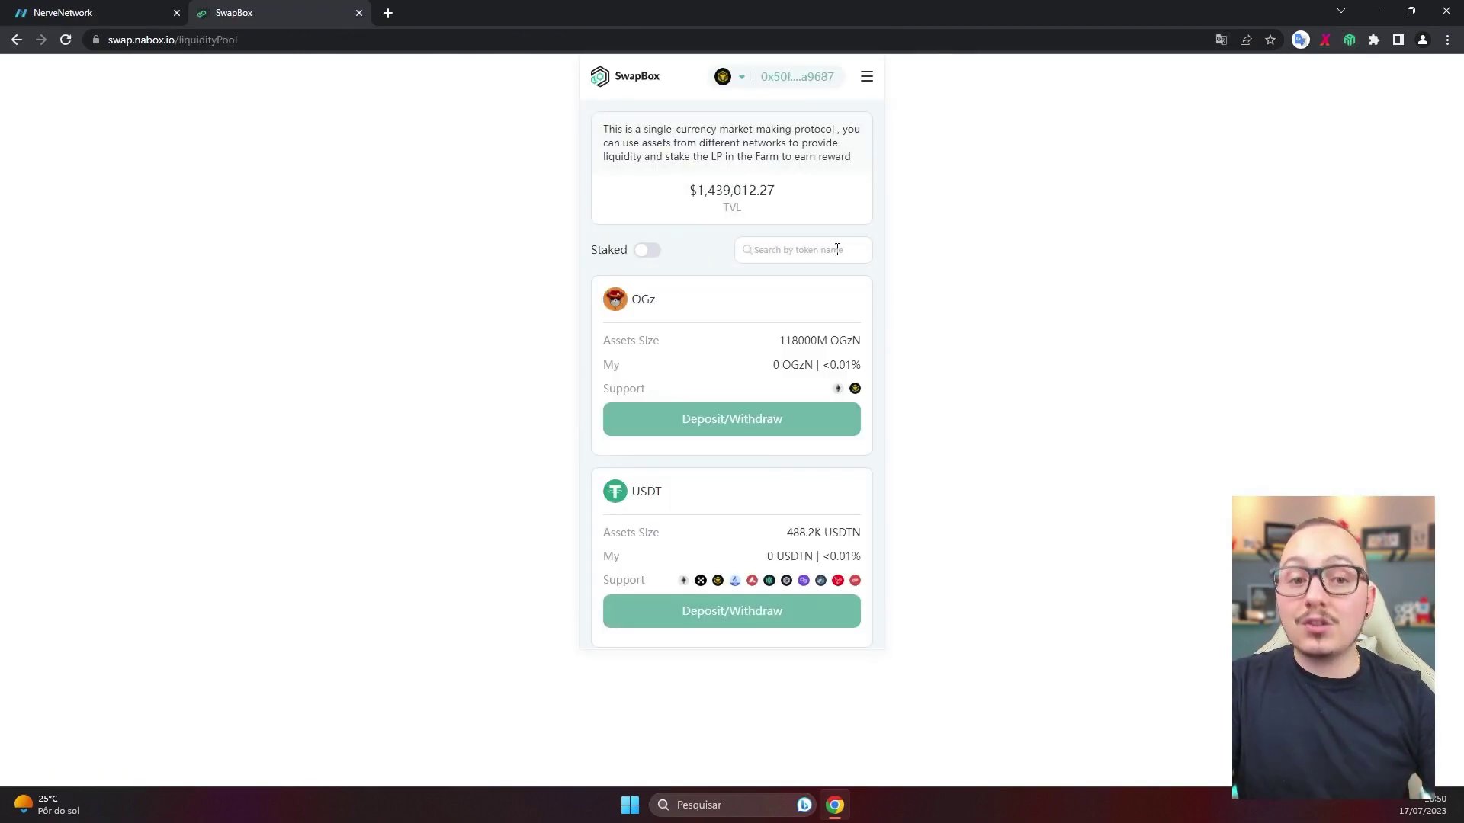
left_click(683, 614)
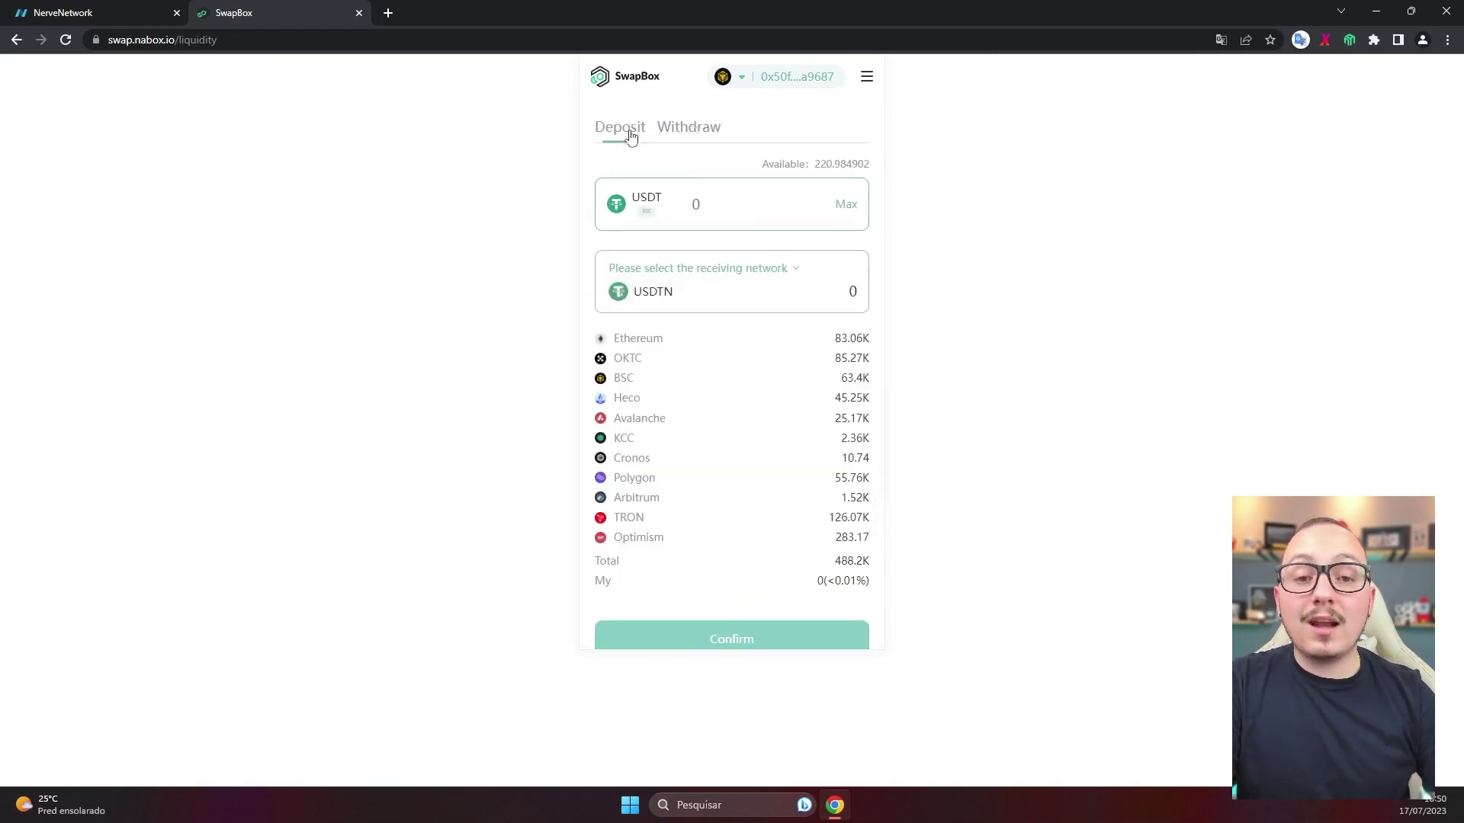
Set the USDT deposit's receiving address to NERVE, replacing the NULS address chosen first
left_click(695, 279)
left_click(702, 463)
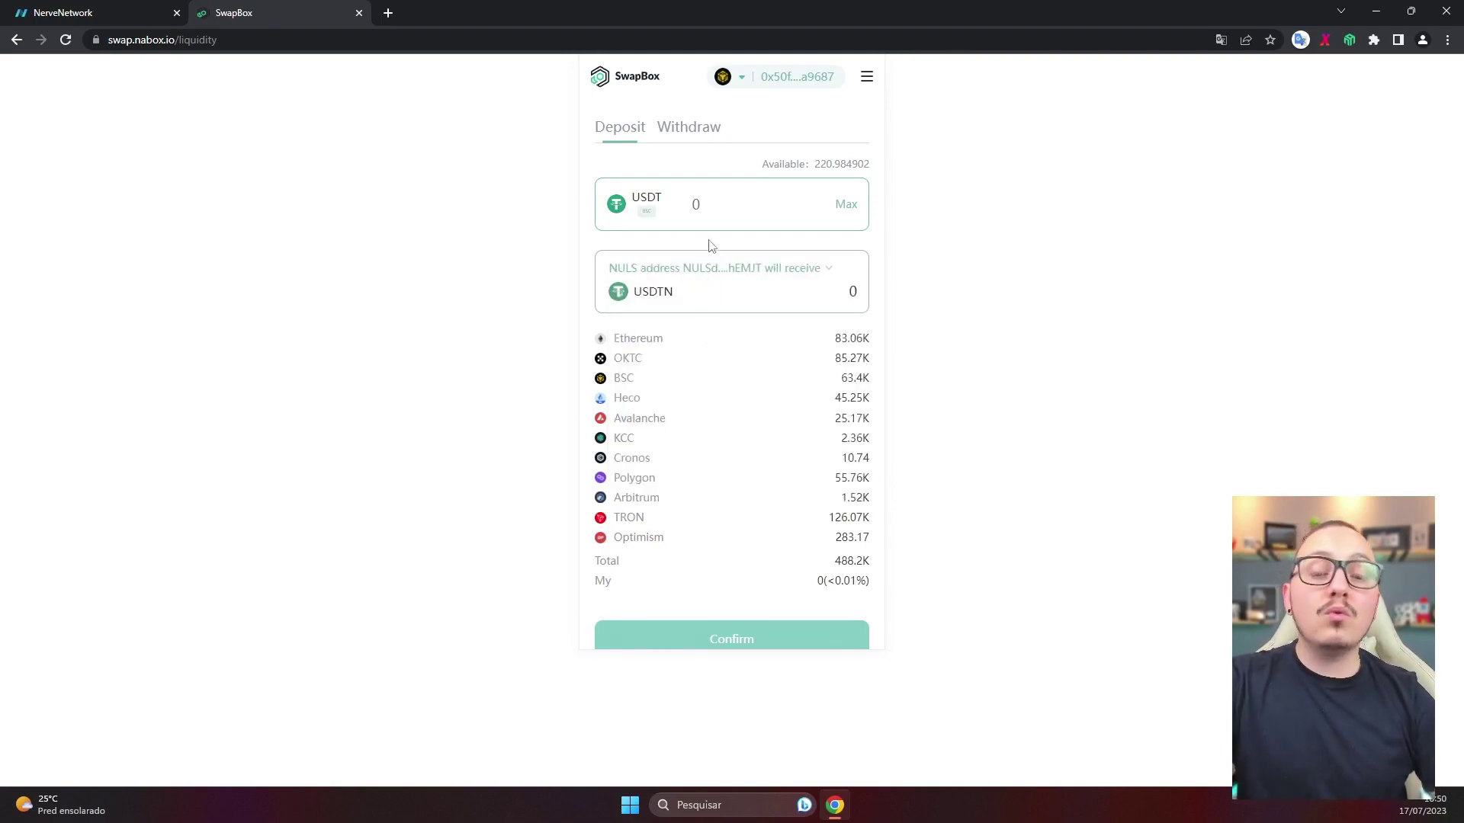
left_click(716, 272)
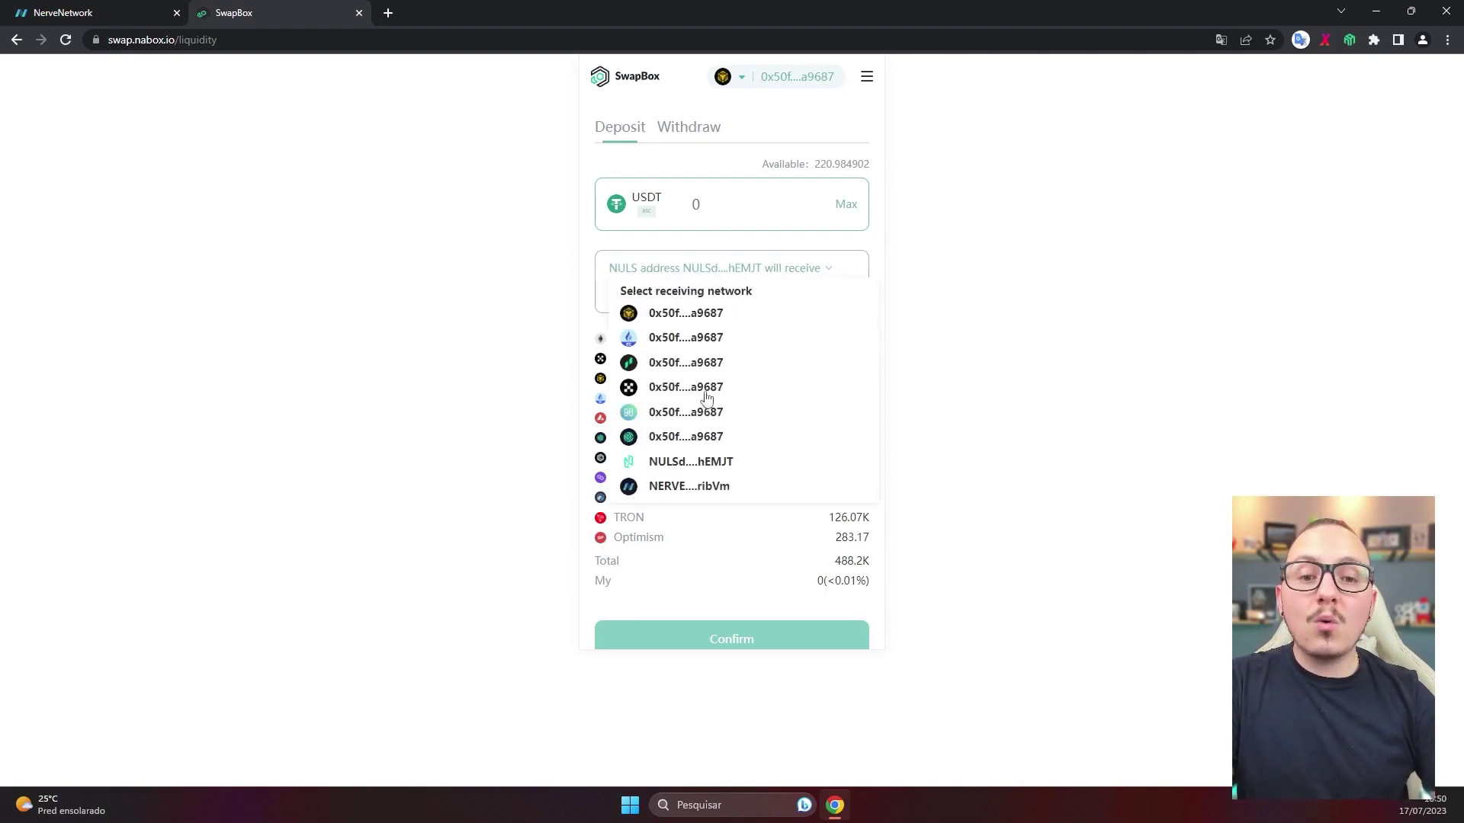
left_click(686, 492)
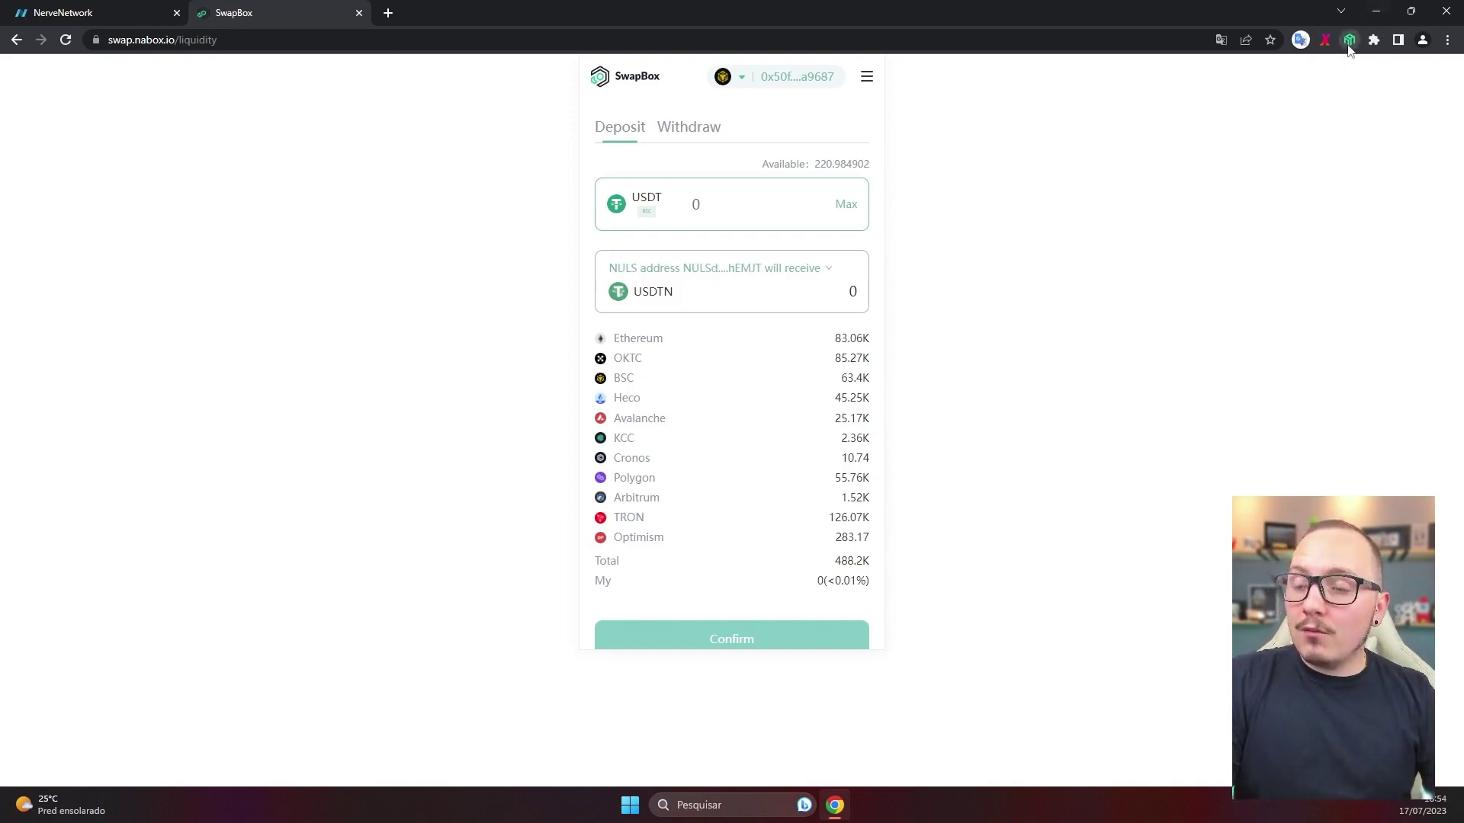
Switch Nabox Wallet to the NULS network and close the popup
left_click(1350, 39)
left_click(1294, 81)
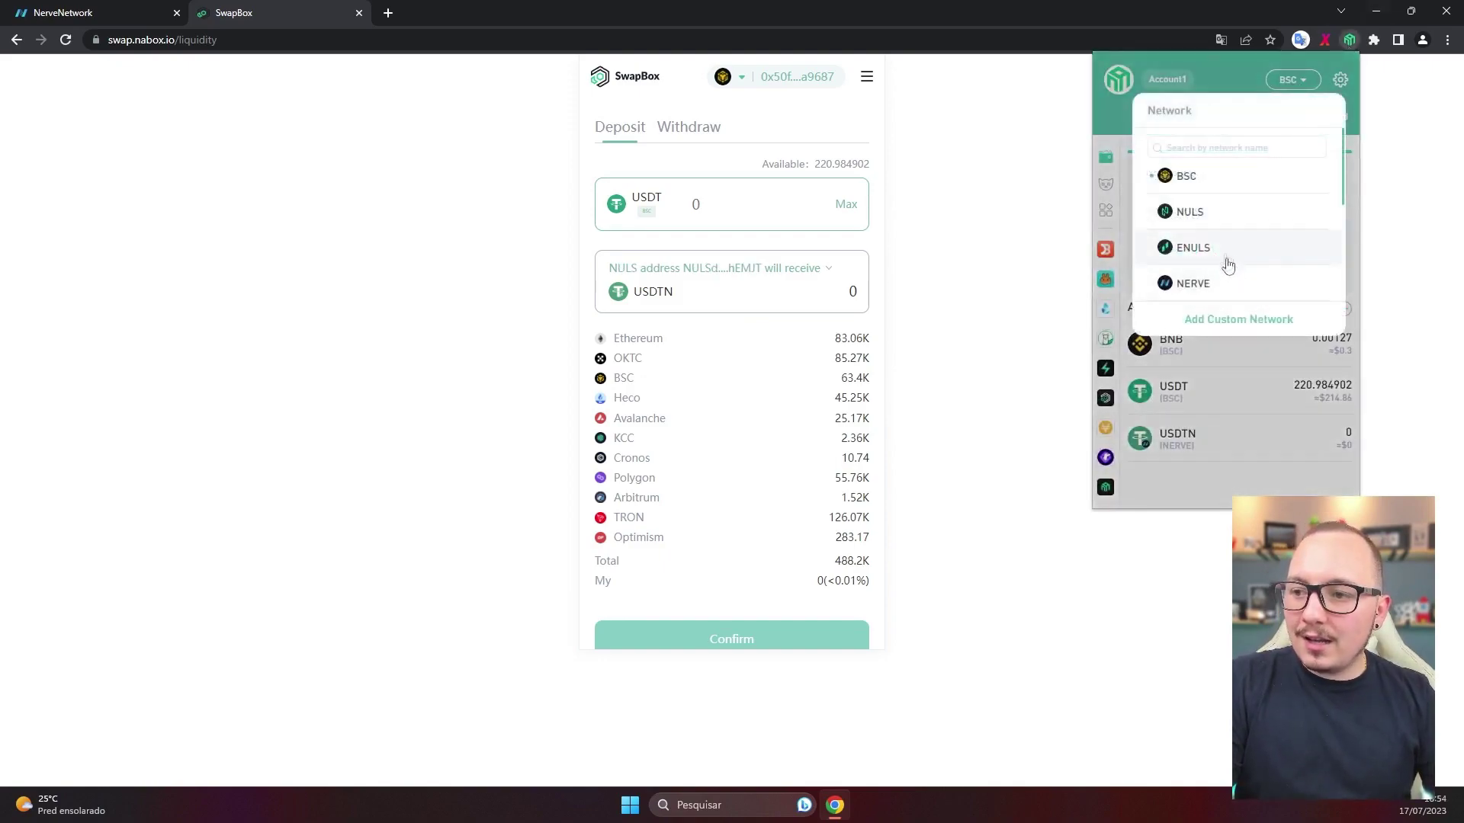
left_click(1222, 219)
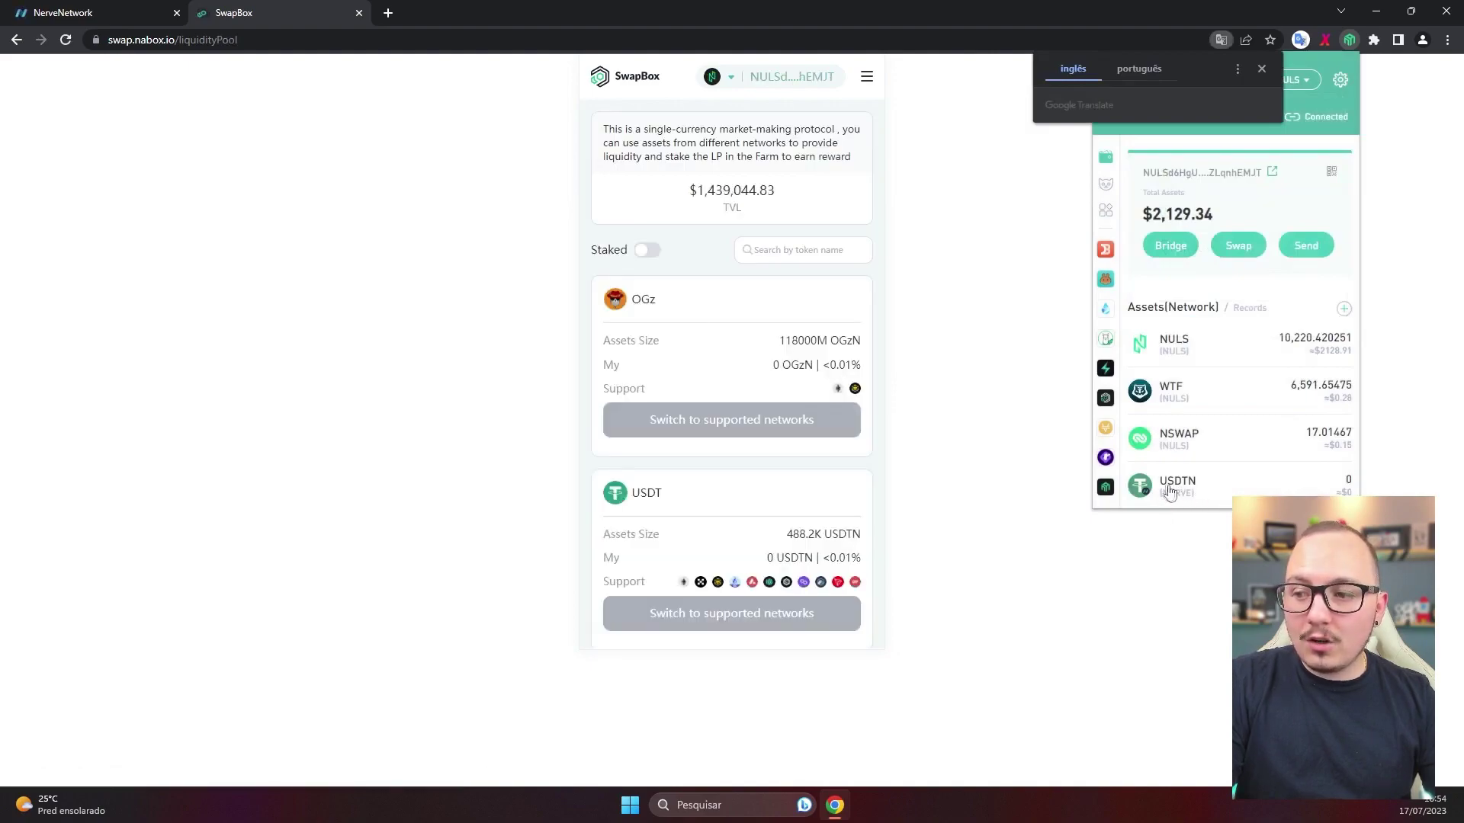
left_click(1262, 69)
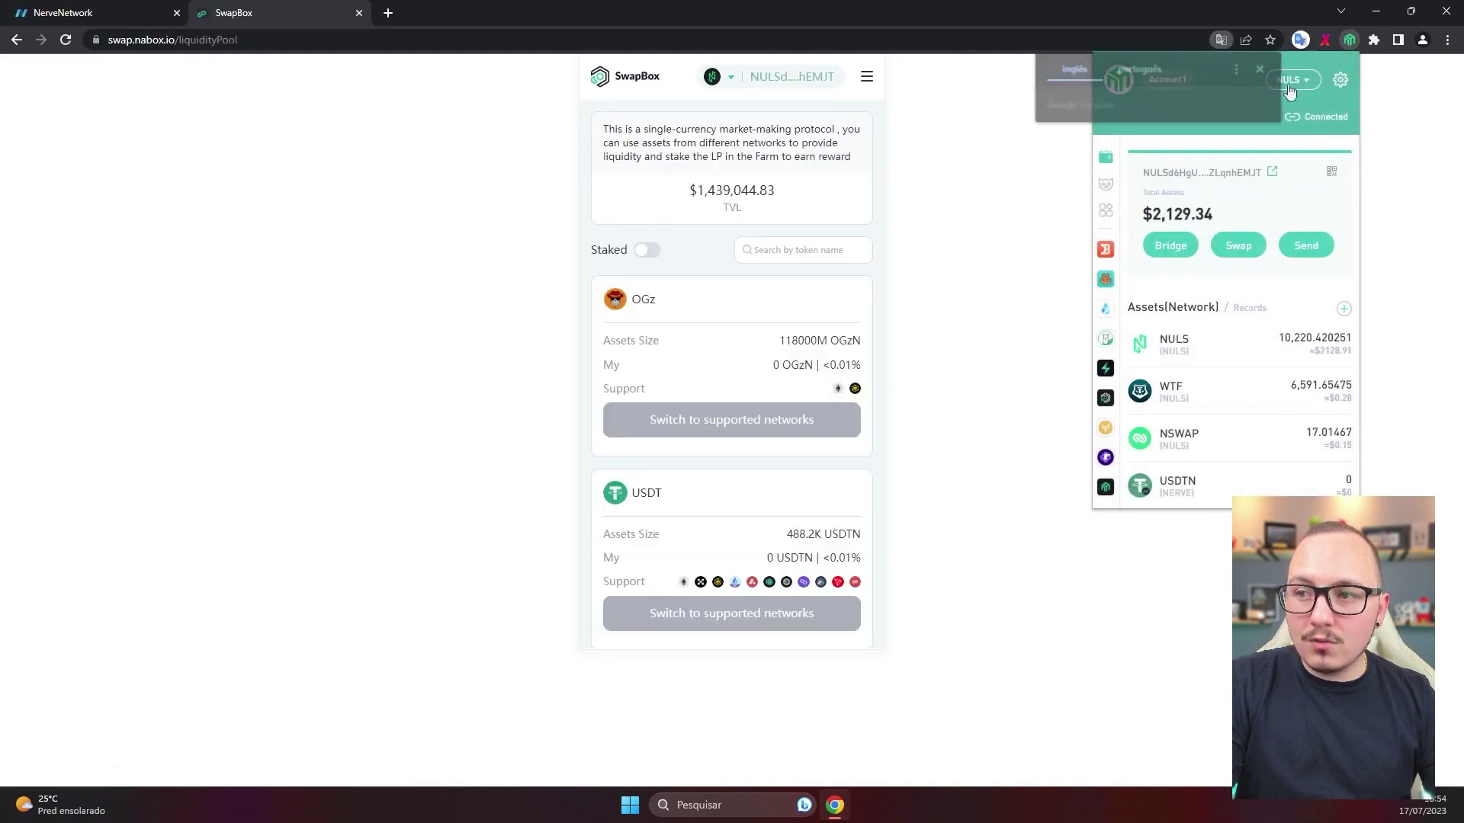
Switch Nabox Wallet back to the BSC network and close the popup
left_click(1350, 42)
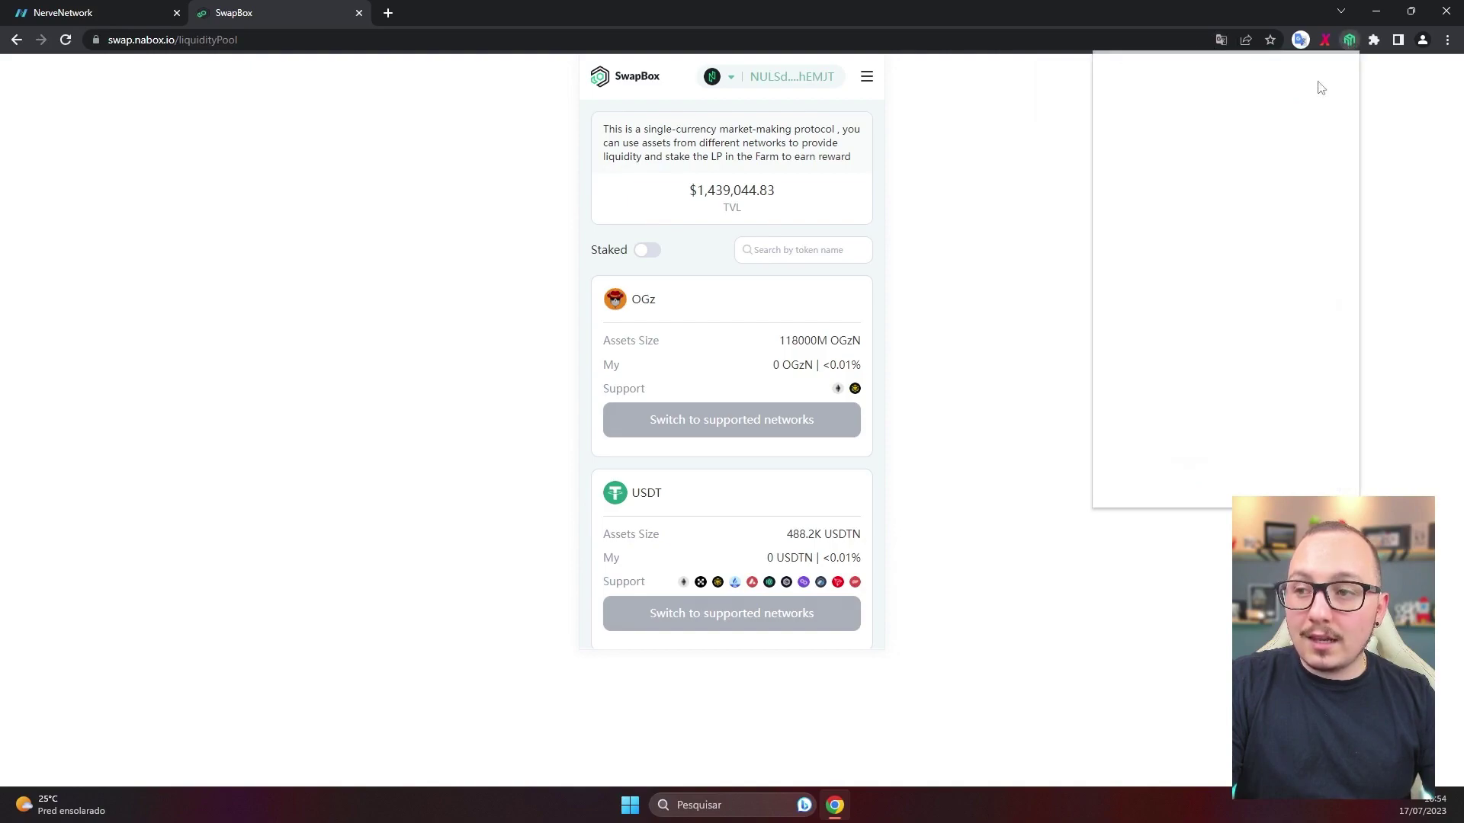
left_click(1303, 79)
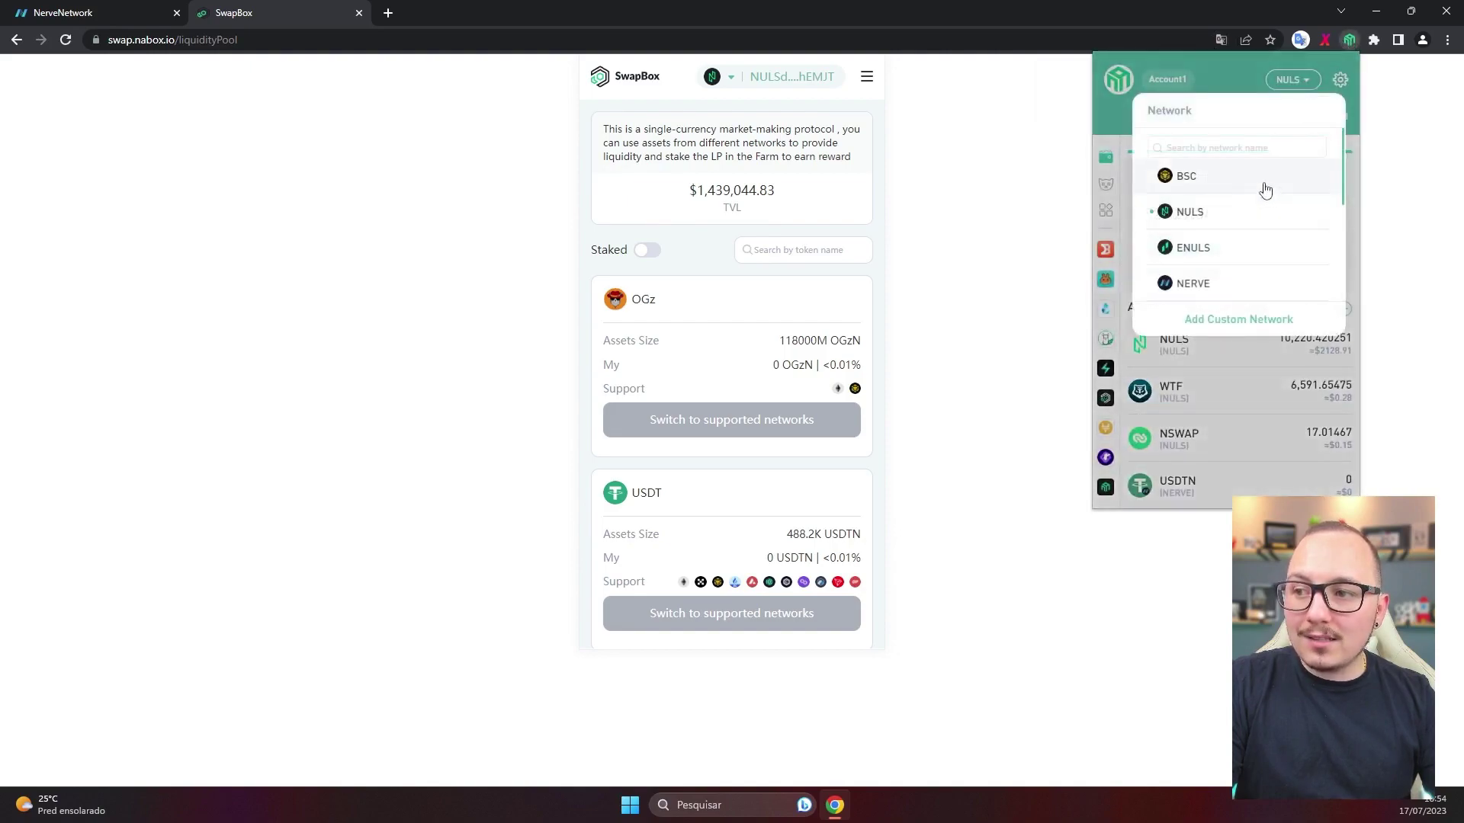
left_click(1265, 183)
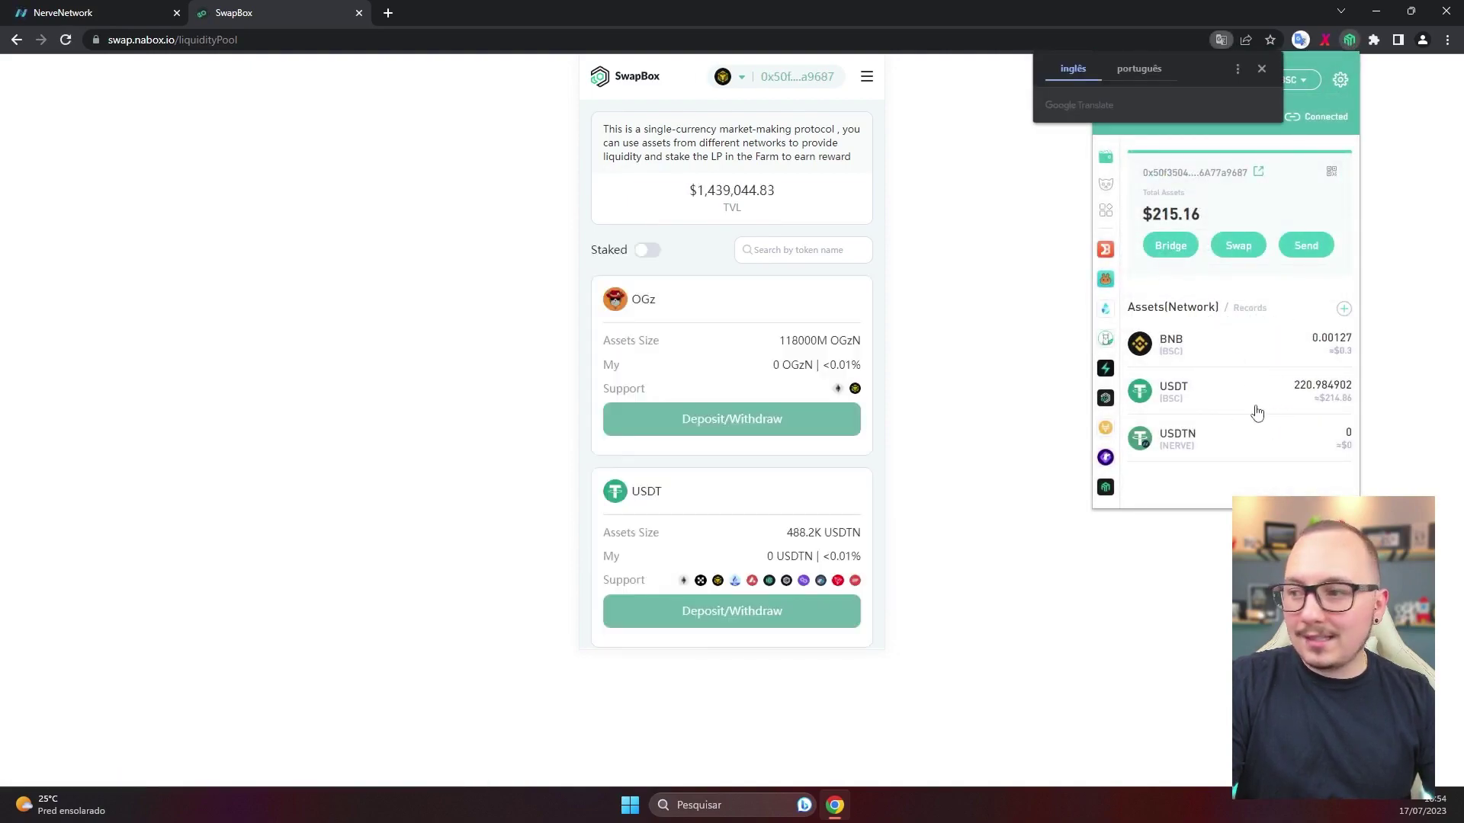
left_click(821, 507)
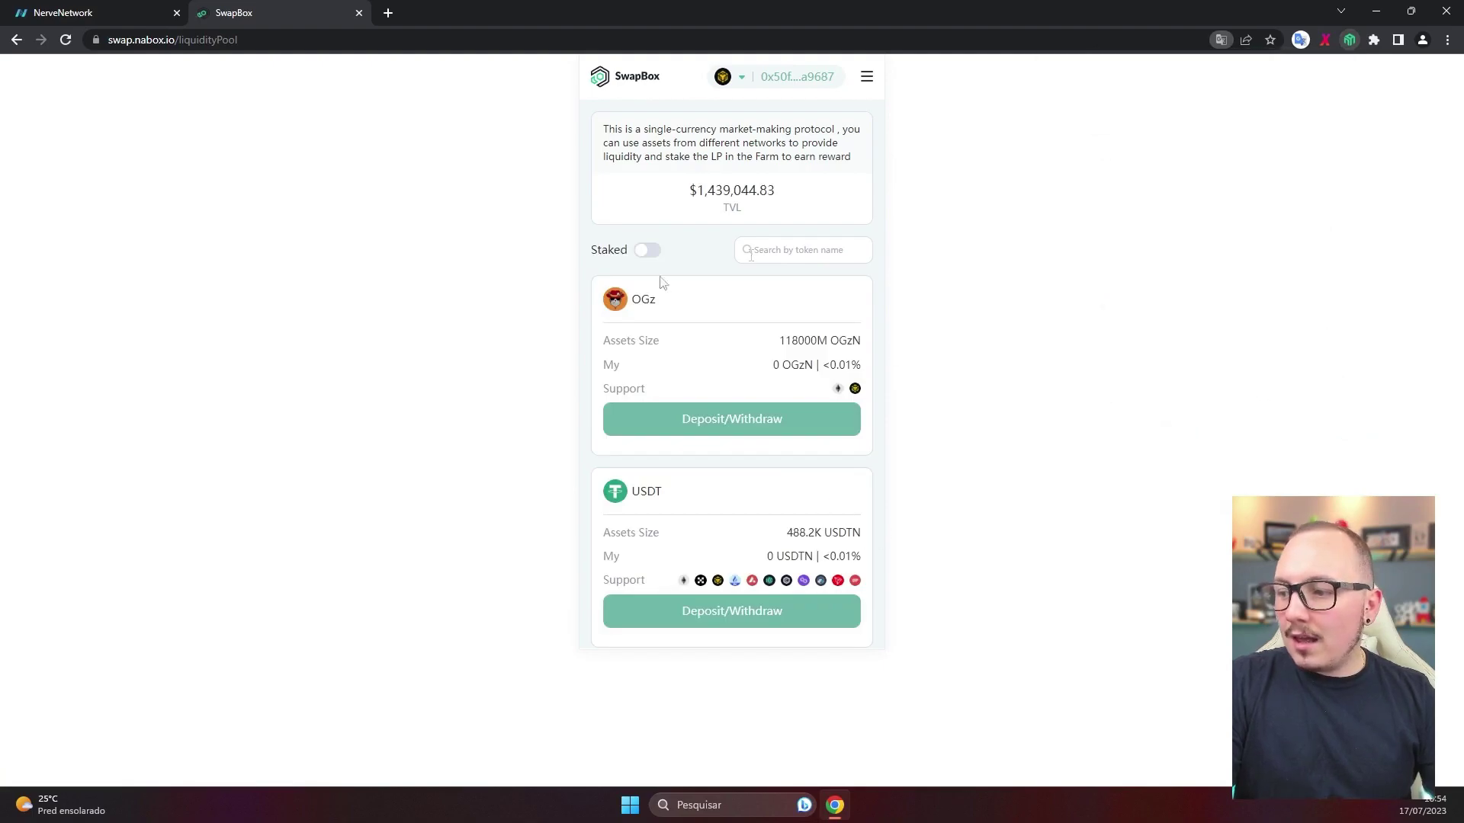
Enter a 0.9 USDT deposit in the USDT pool, with the NULS address receiving the USDTN
left_click(724, 621)
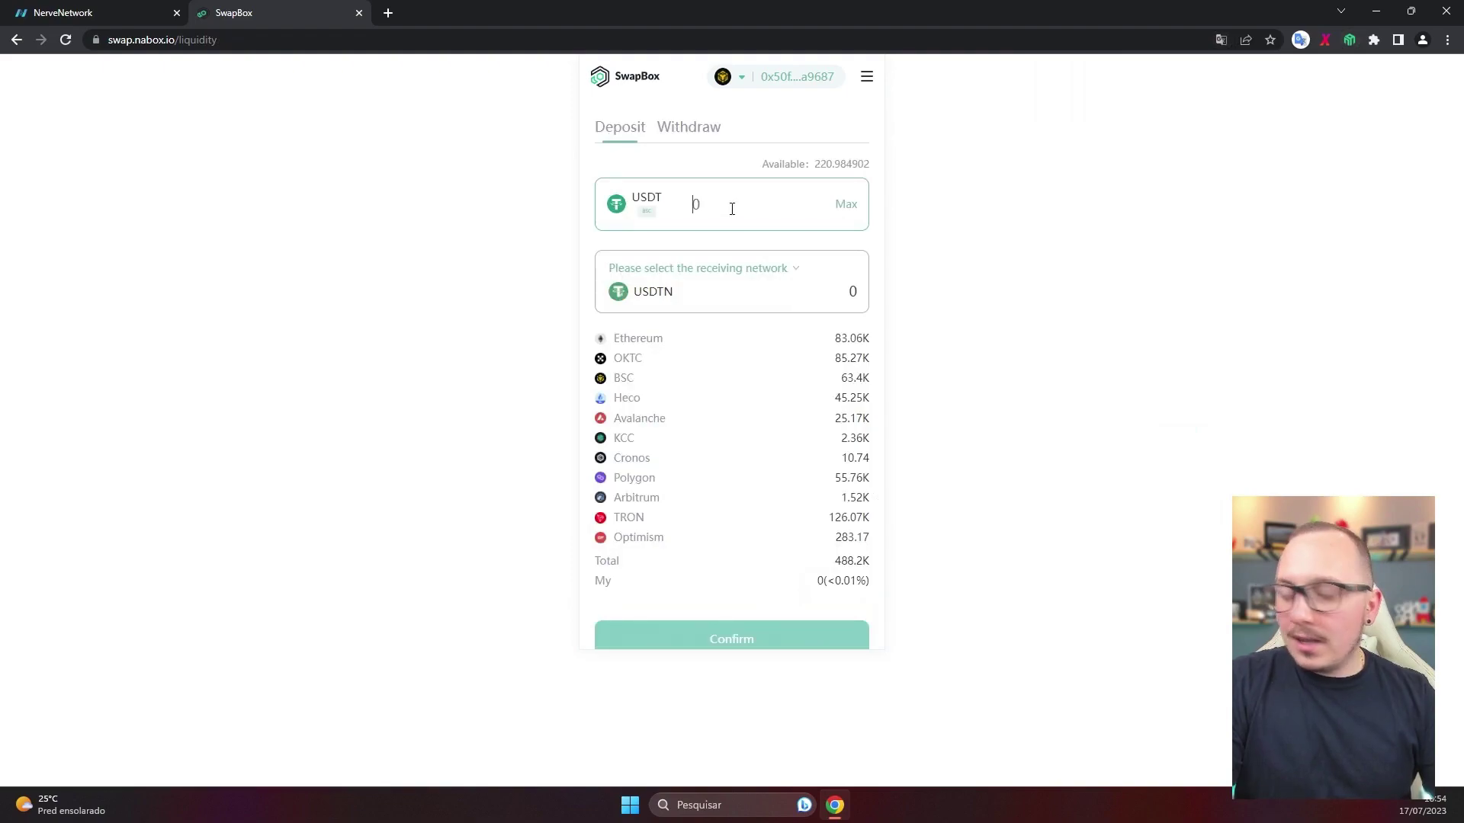
type("9")
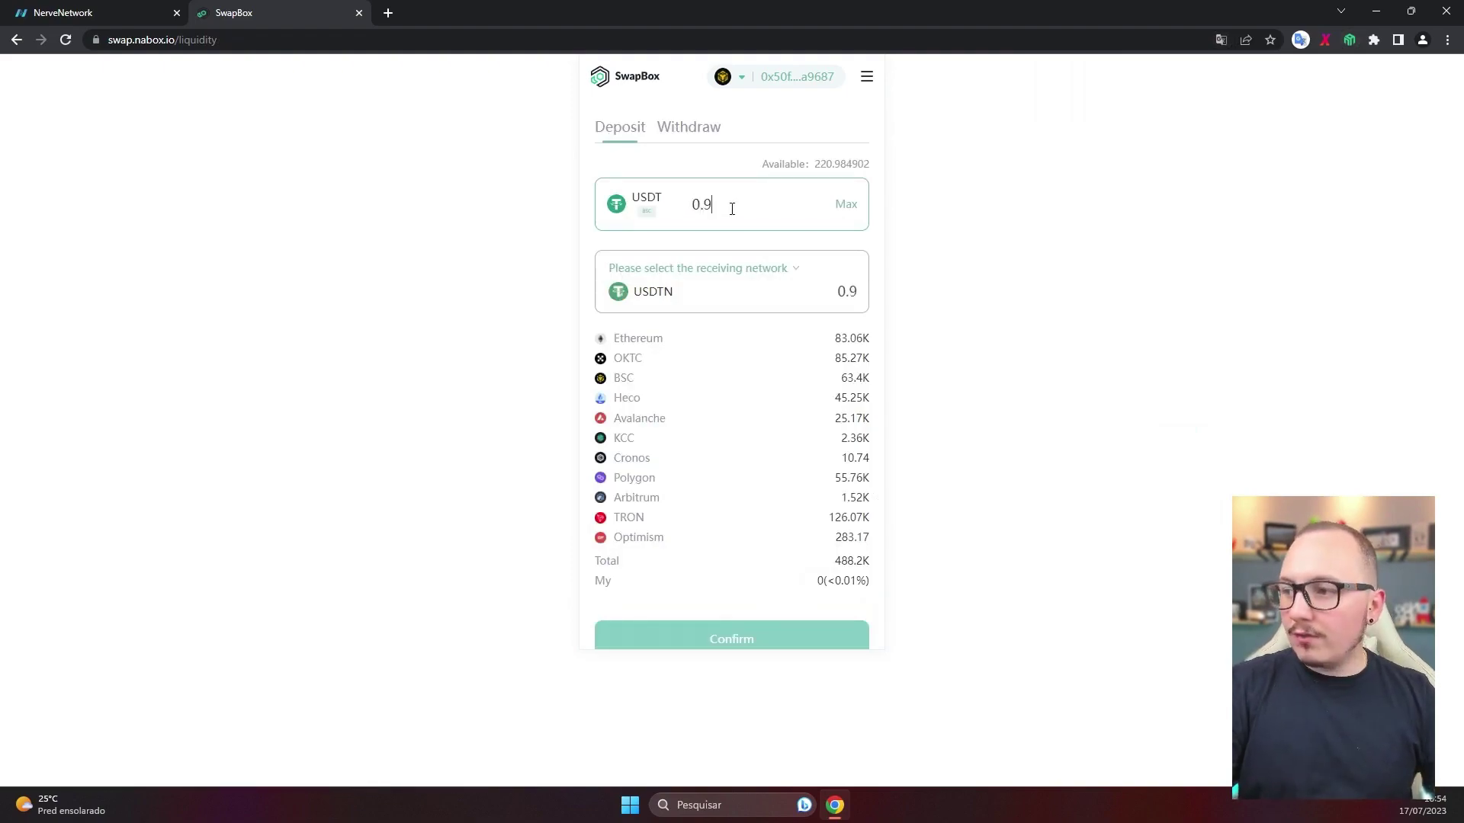
left_click(687, 288)
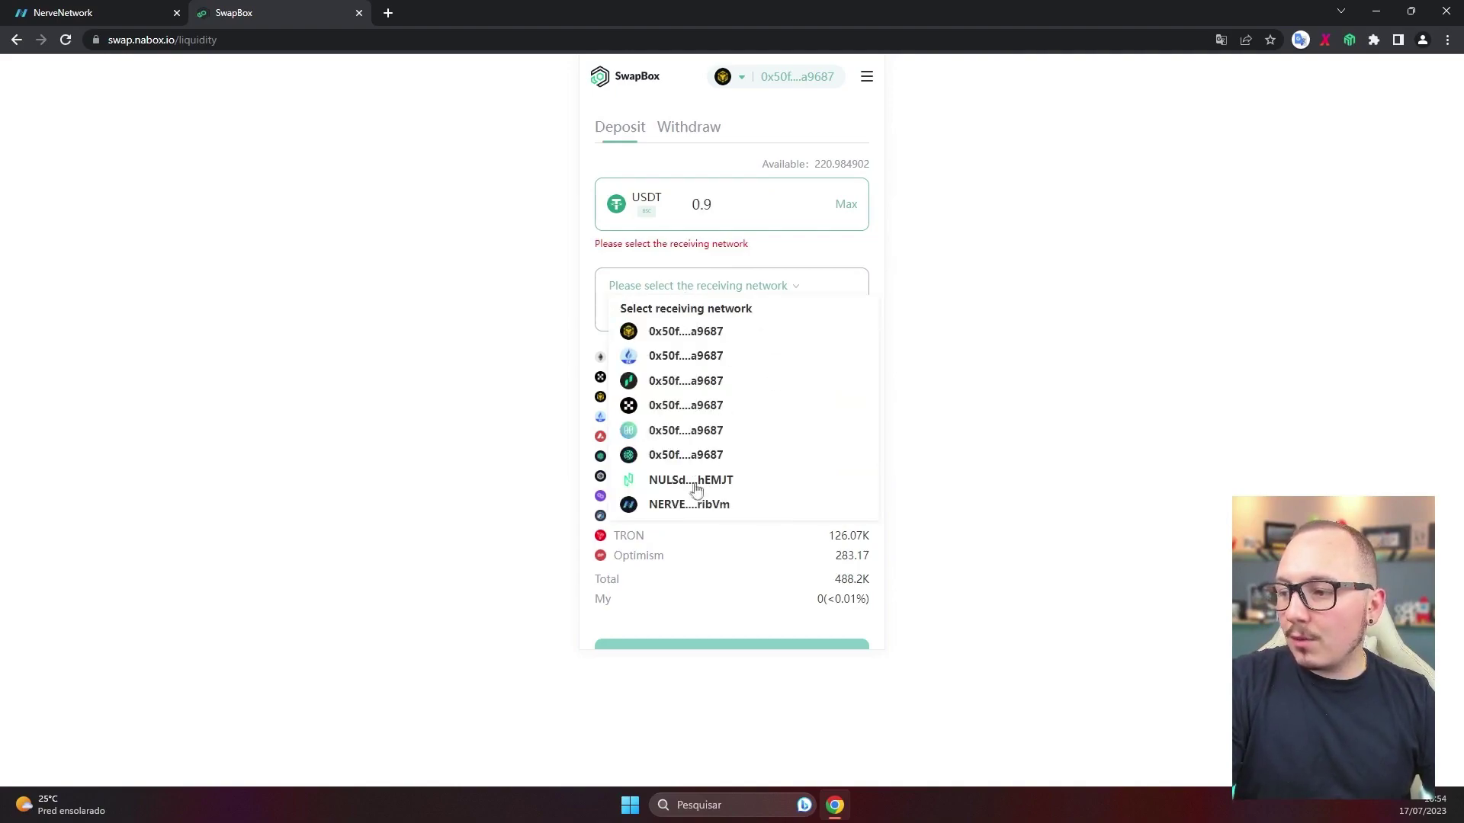
left_click(660, 484)
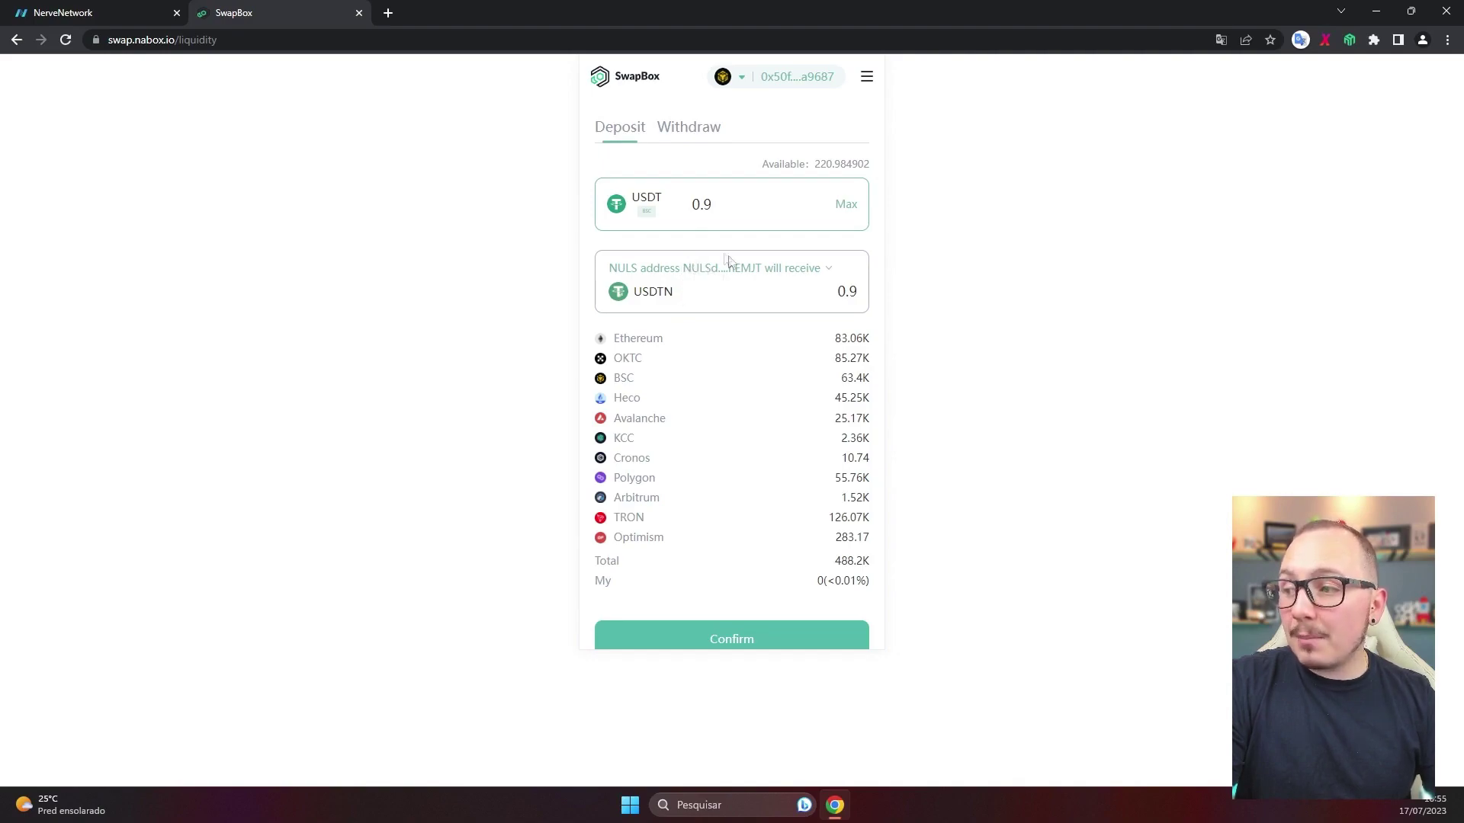
Confirm the 0.9 USDT deposit in SwapBox and Nabox, then check the 0.899999 USDTN received
left_click(751, 640)
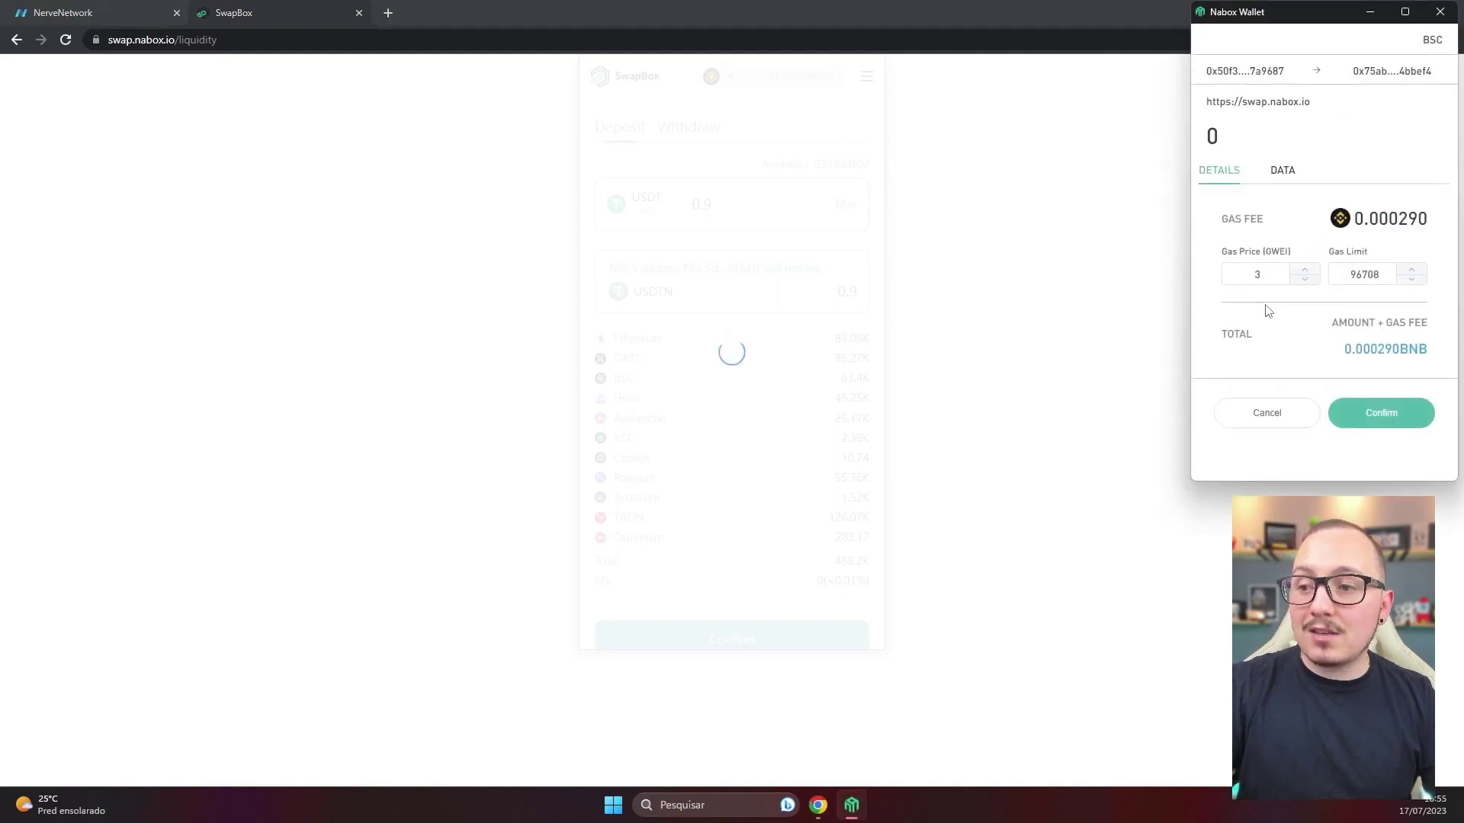
left_click(1368, 414)
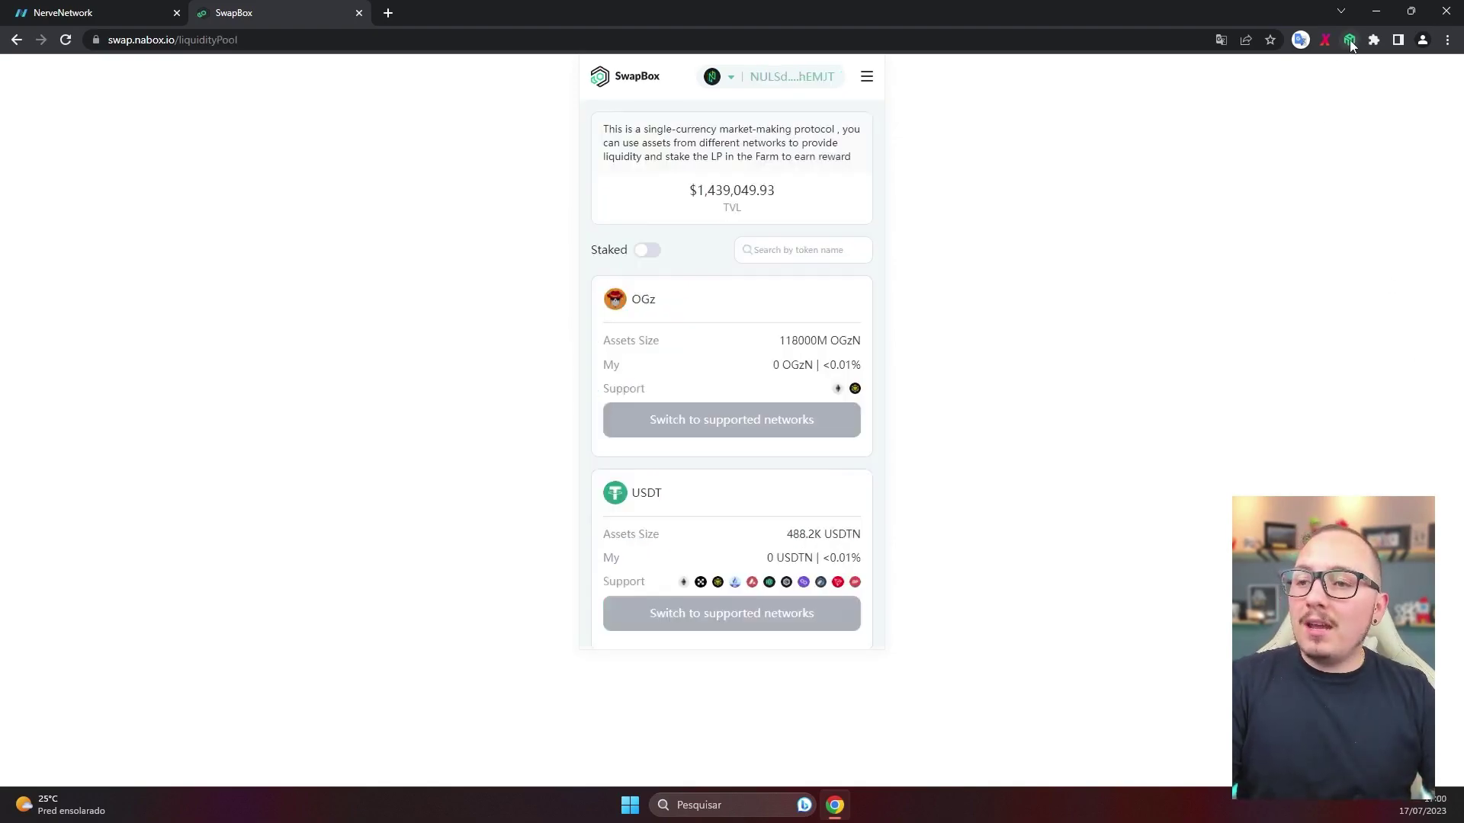
left_click(1350, 44)
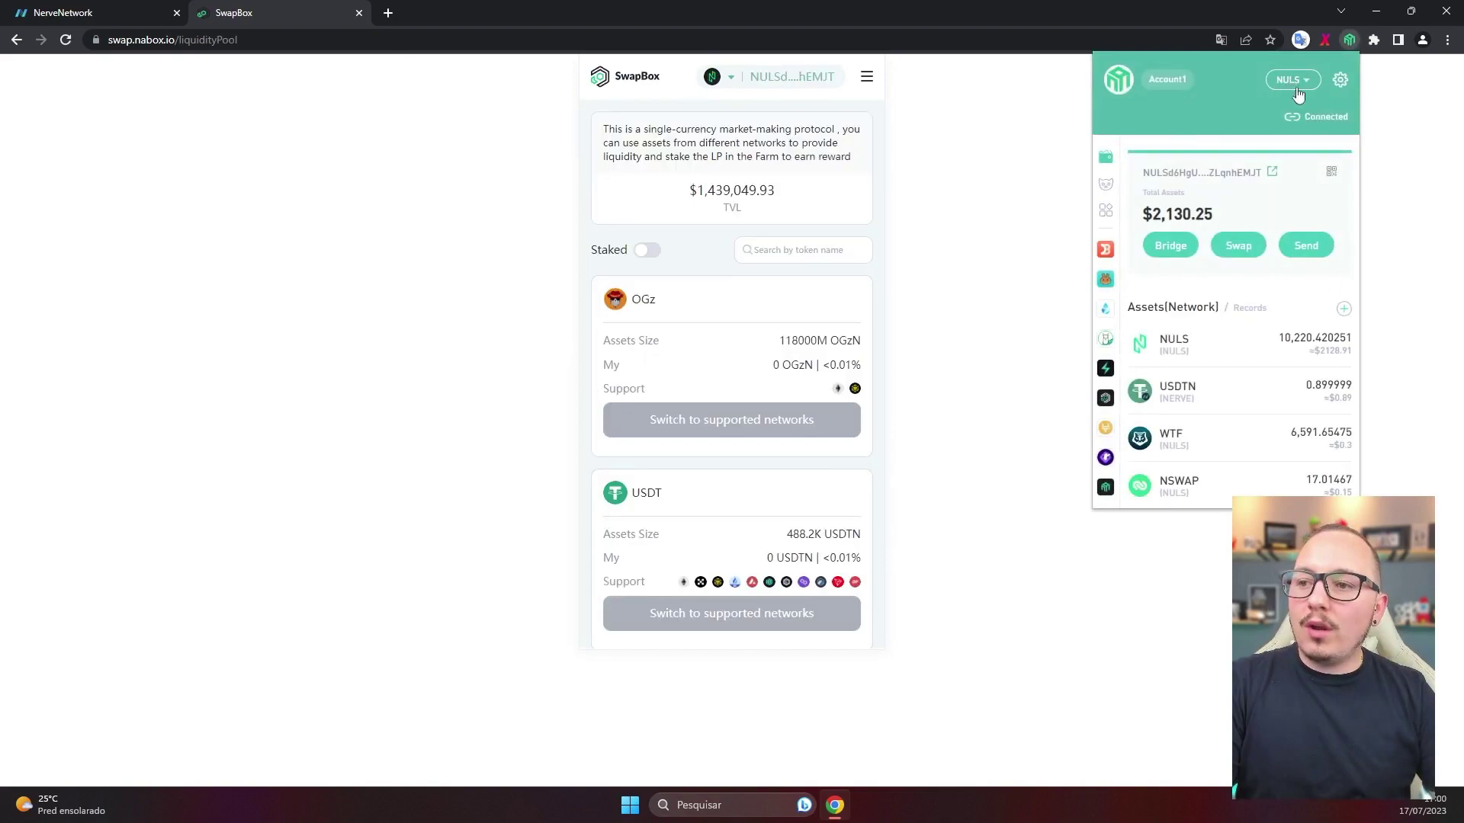